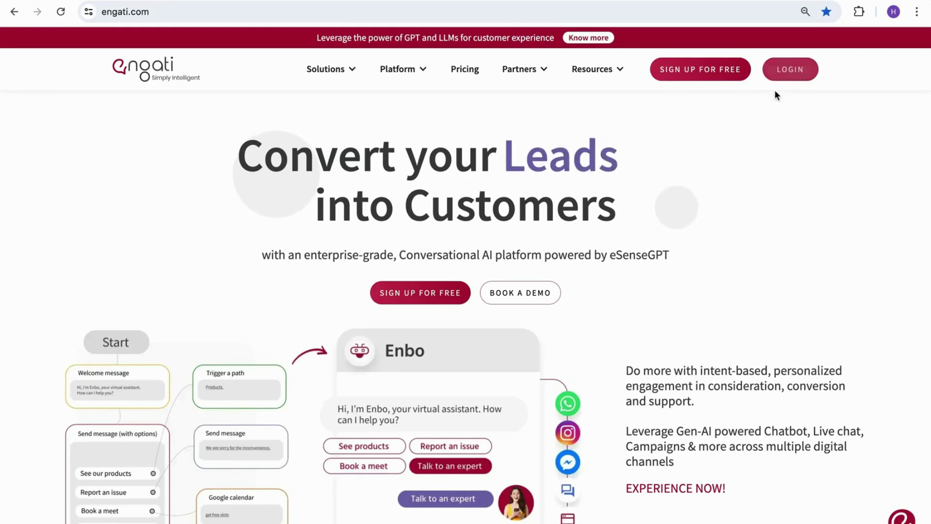
Start the free sign-up with name Engati, the account e-mail and the account password.
click(699, 76)
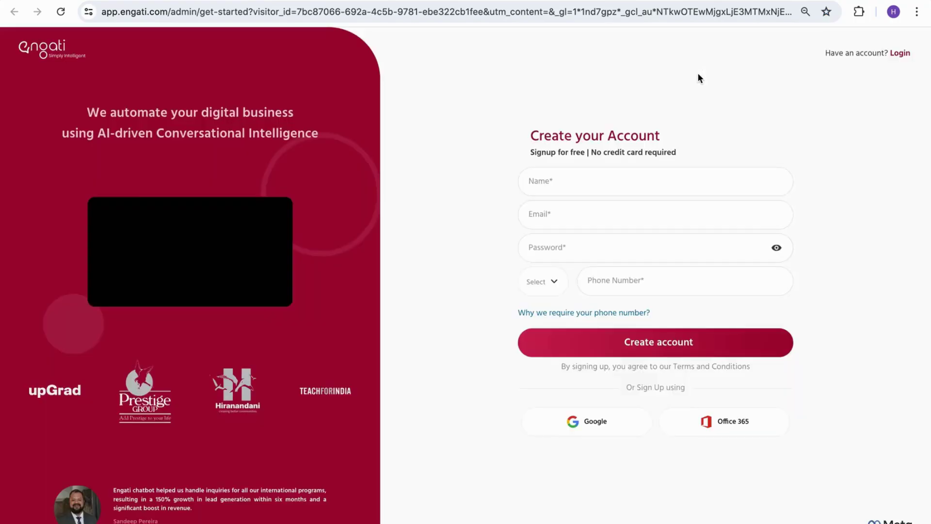
text(Engati)
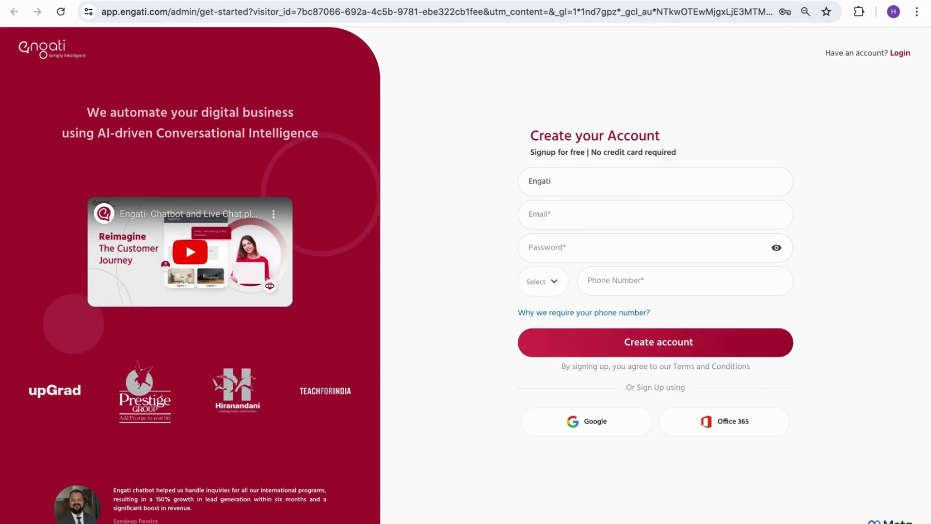
key(Tab)
key(Tab)
key(ctrl+v)
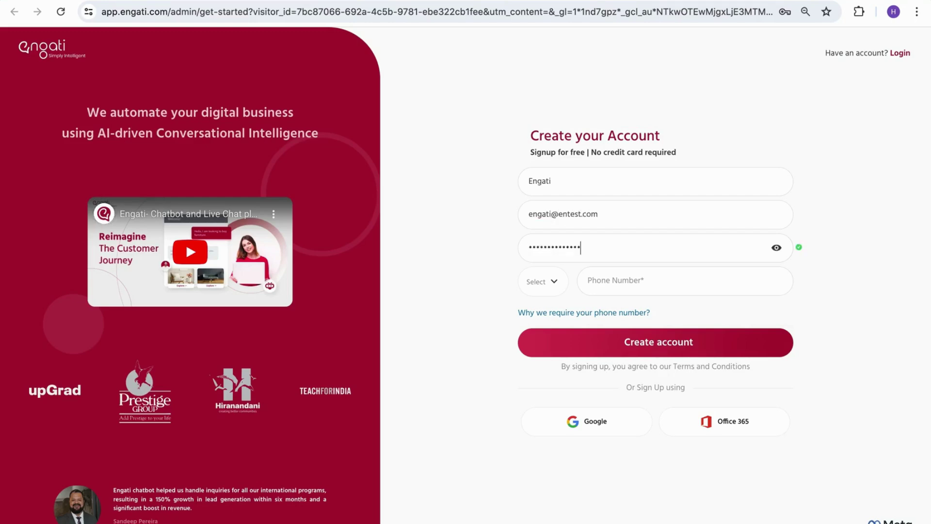
Choose the +91 country code and enter the phone number.
click(532, 282)
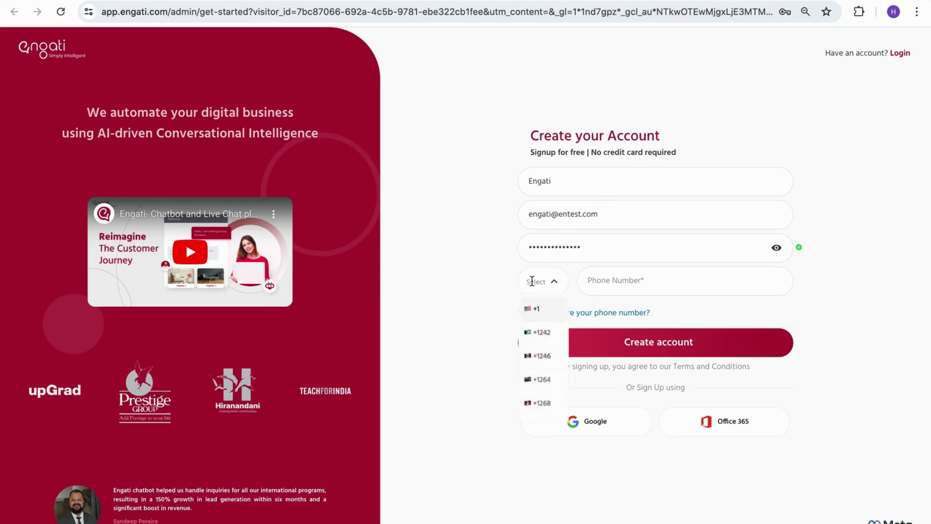
text(91)
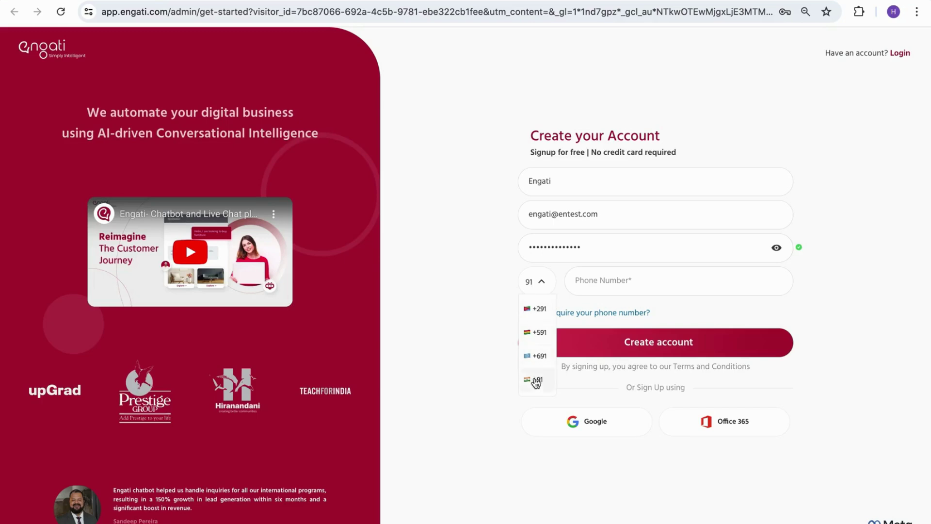
click(536, 383)
click(624, 274)
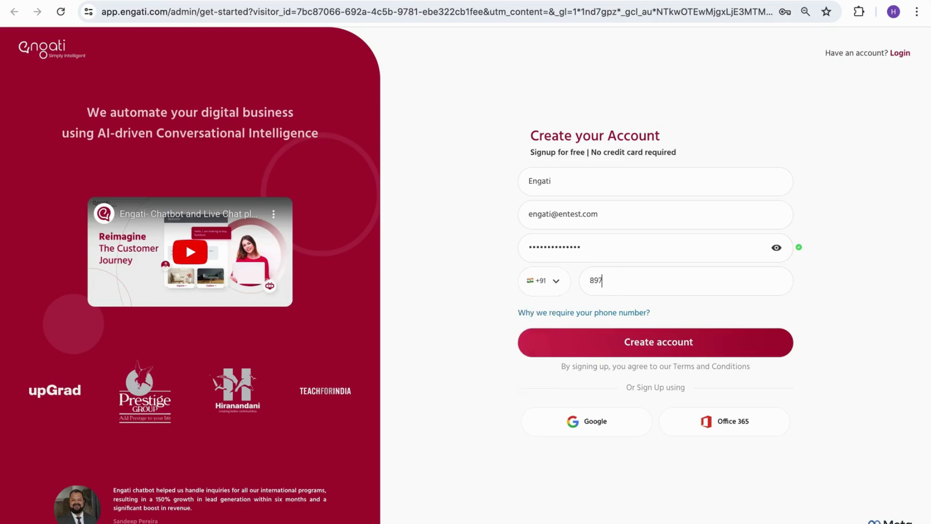
Create the account, decline saving the password, and pick the Shopify-store conversions use case.
click(658, 339)
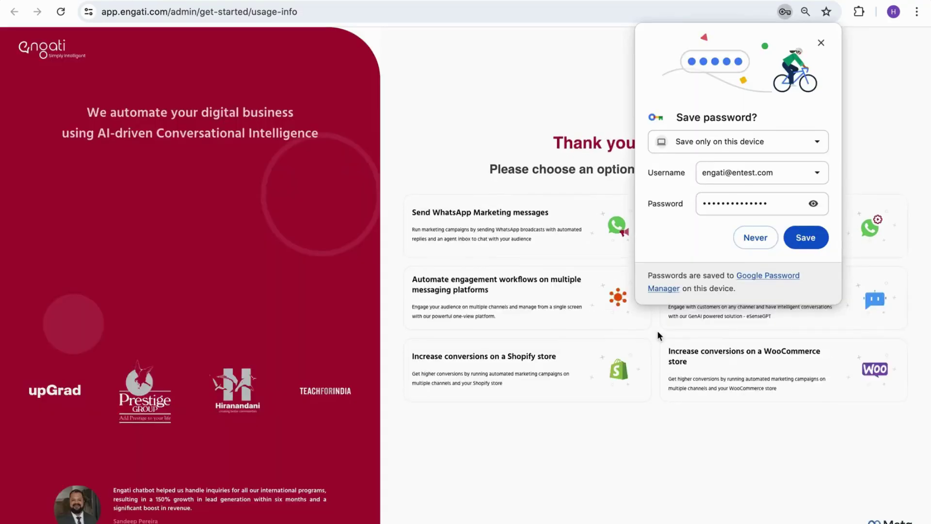
click(749, 241)
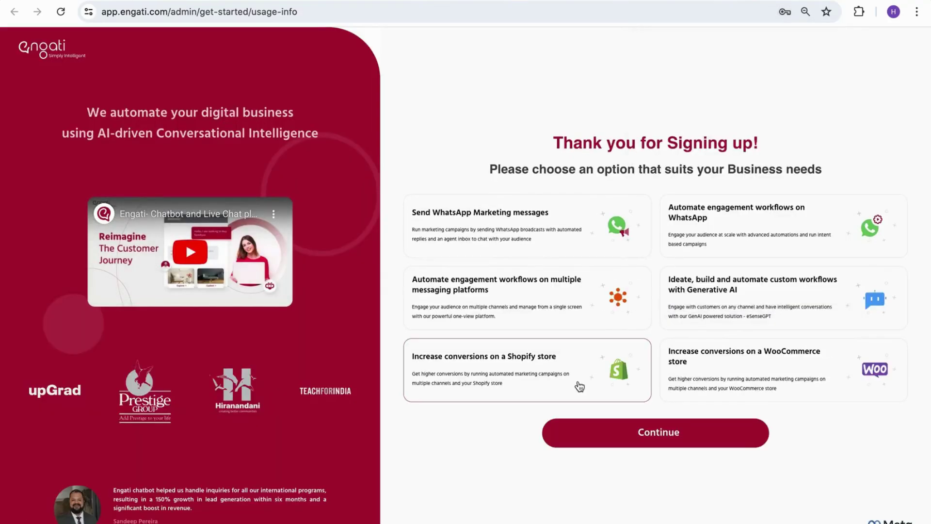
click(579, 427)
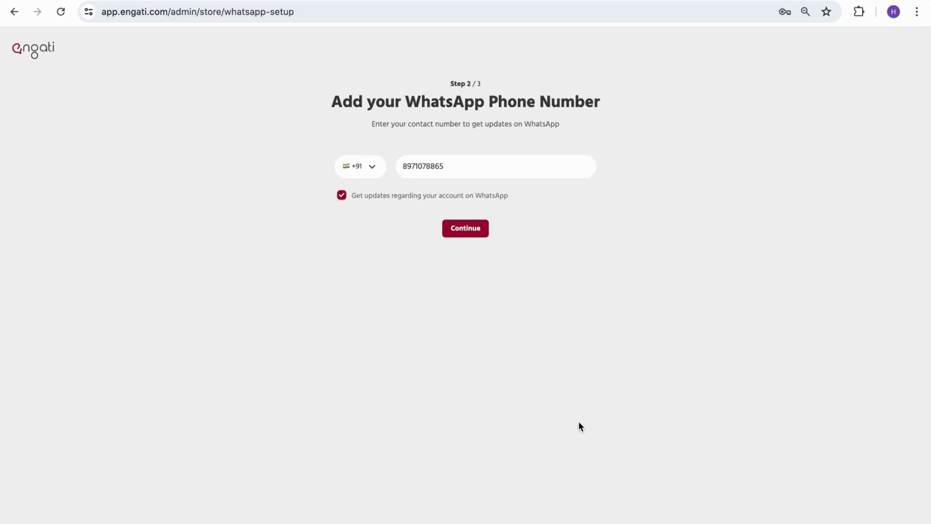
click(475, 230)
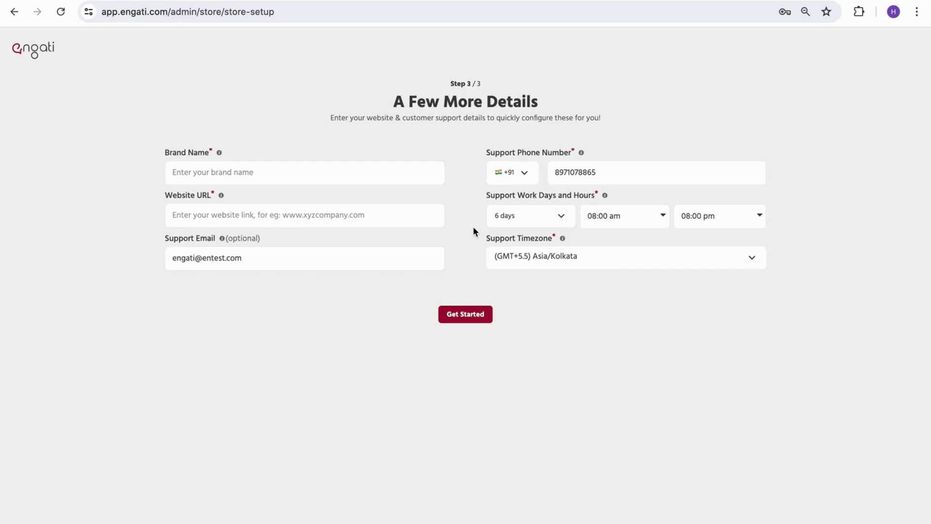
click(354, 173)
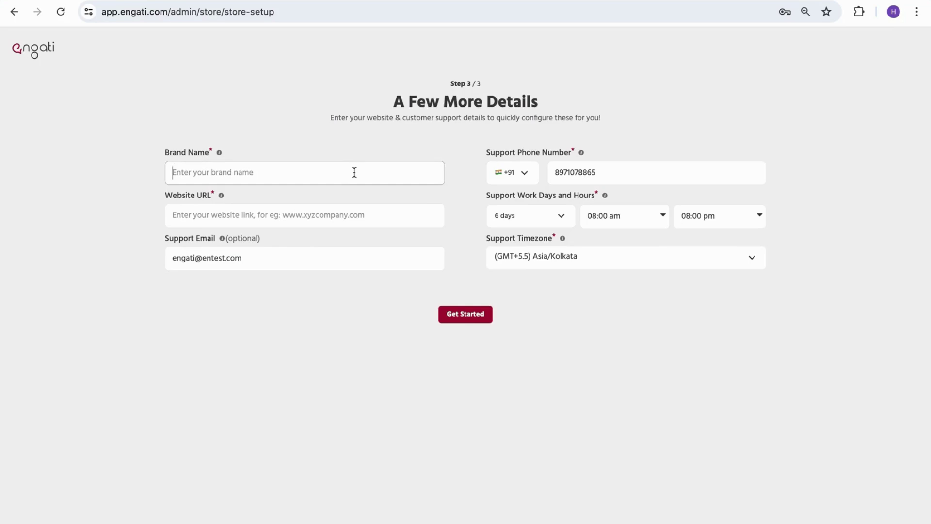
text(White Lib)
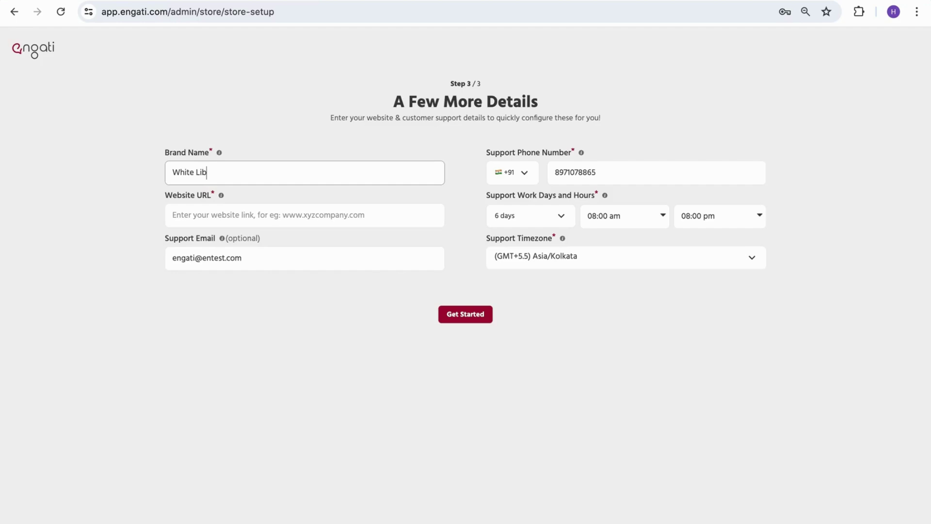
text(ra)
key(Tab)
key(Tab)
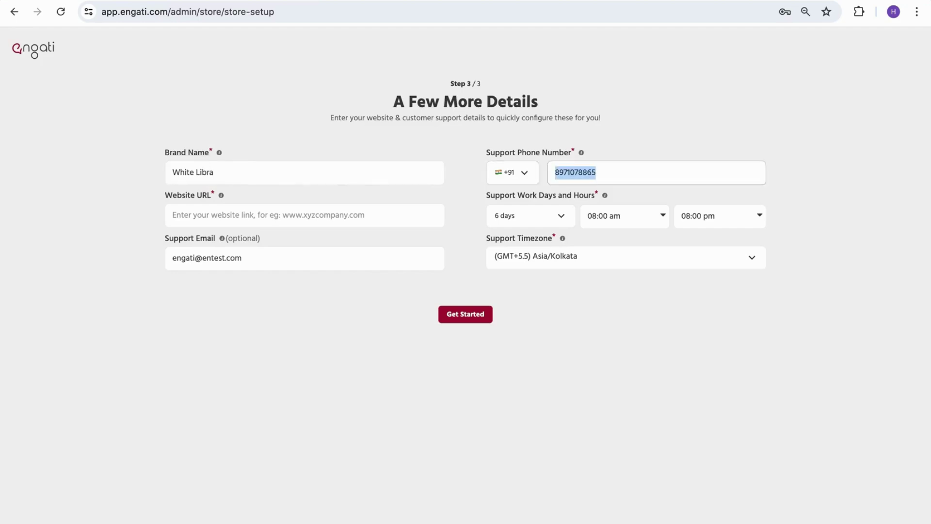
key(Tab)
text(www)
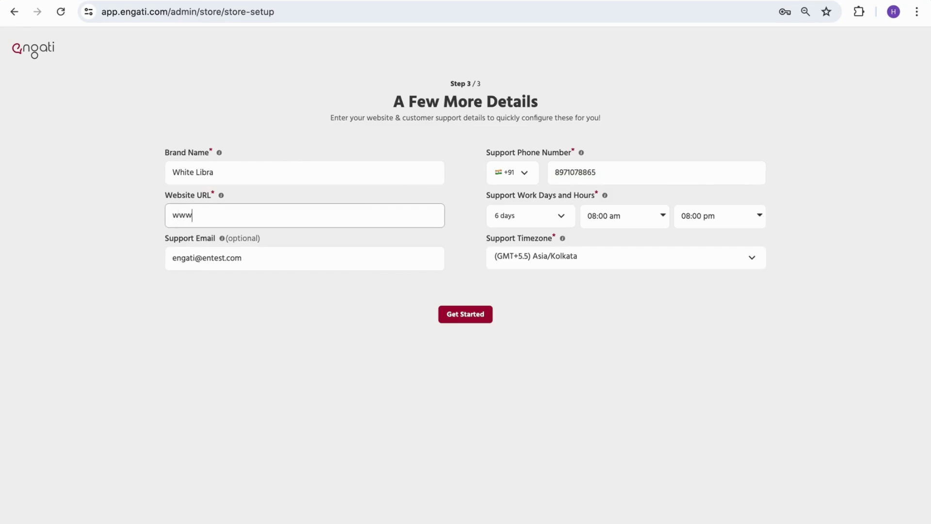
text(.white-libra.com)
Replace the support e-mail address, review the support days and hours, and submit.
click(299, 258)
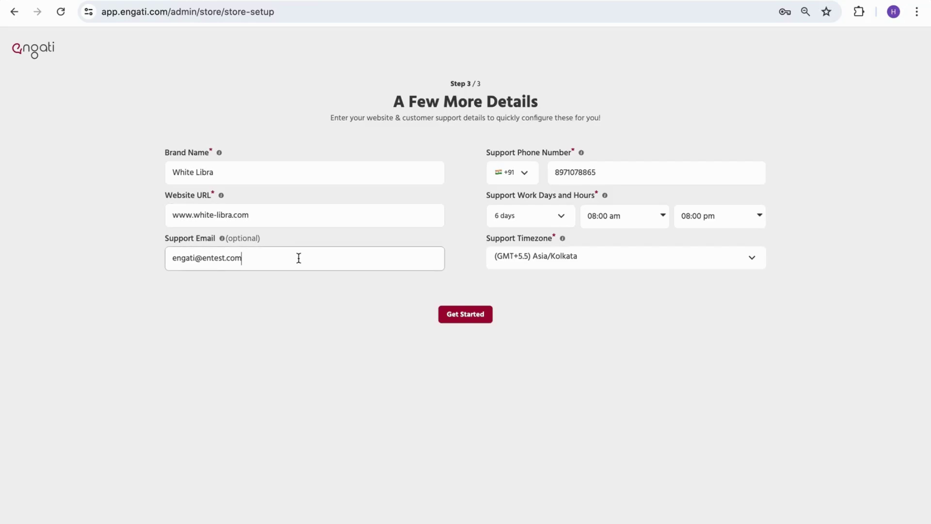
drag(172, 258, 310, 257)
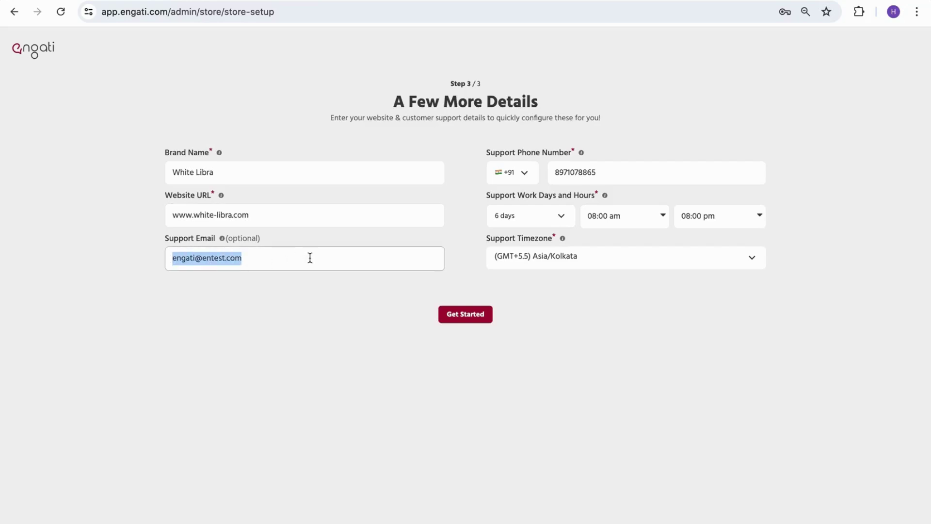
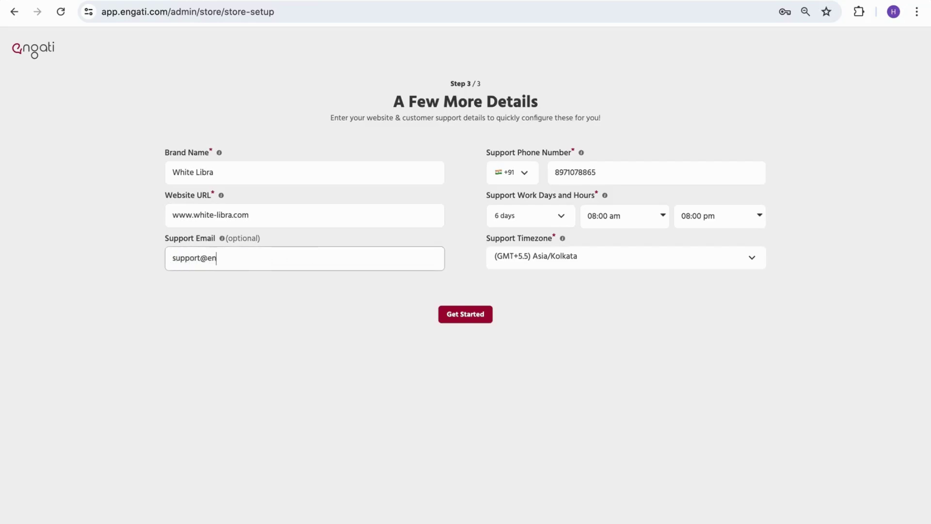
click(540, 222)
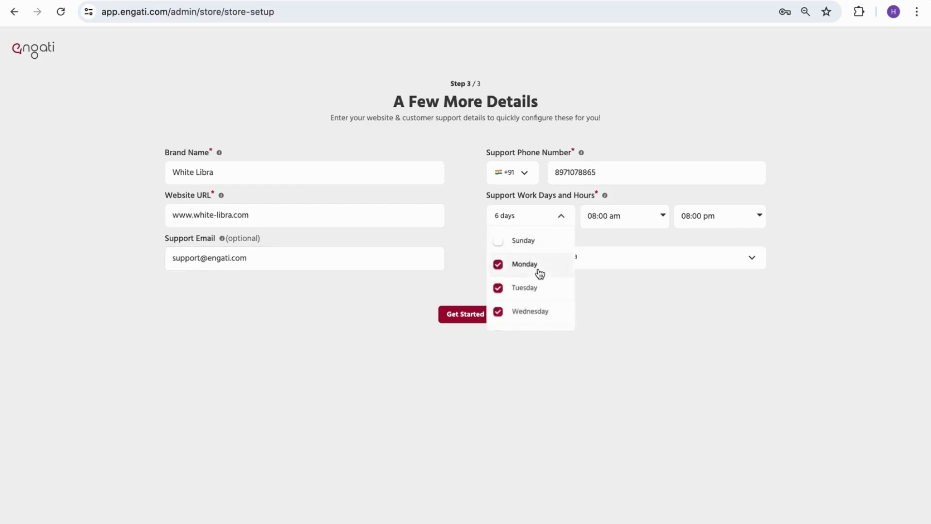
scroll(537, 272, down, 3)
click(641, 215)
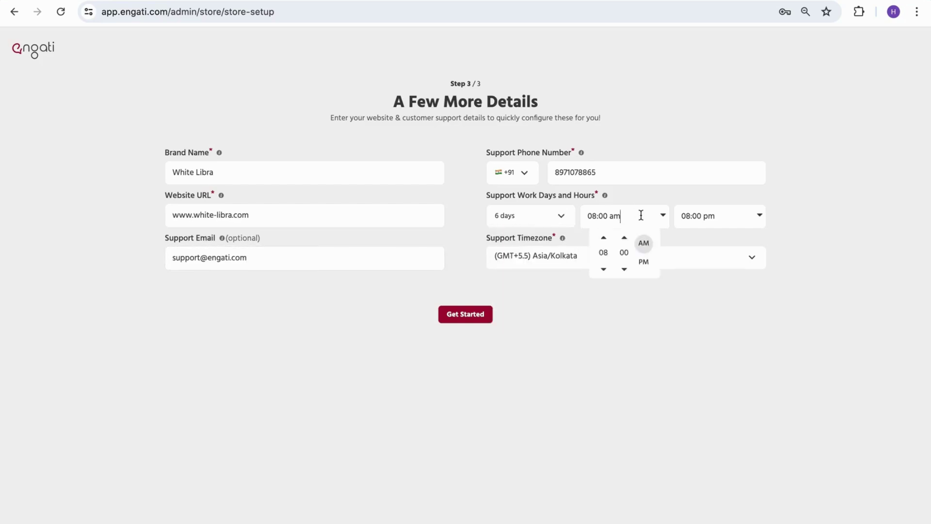
click(732, 215)
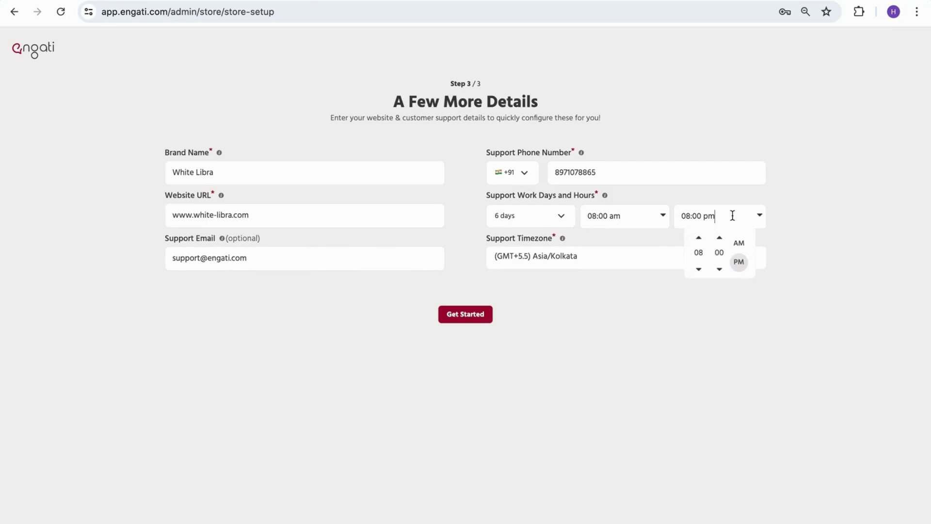
click(607, 302)
click(459, 314)
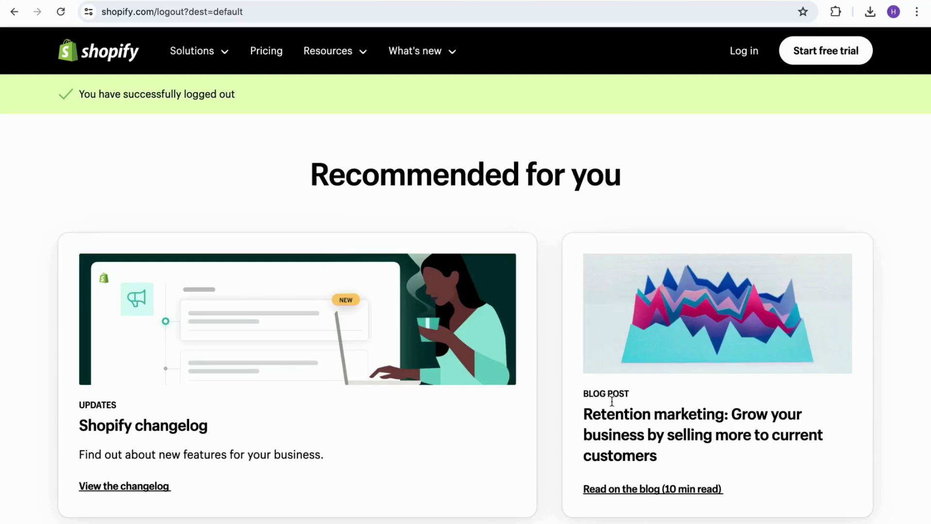
Log in to Shopify with the account e-mail and password to reach the white-libra admin.
click(752, 52)
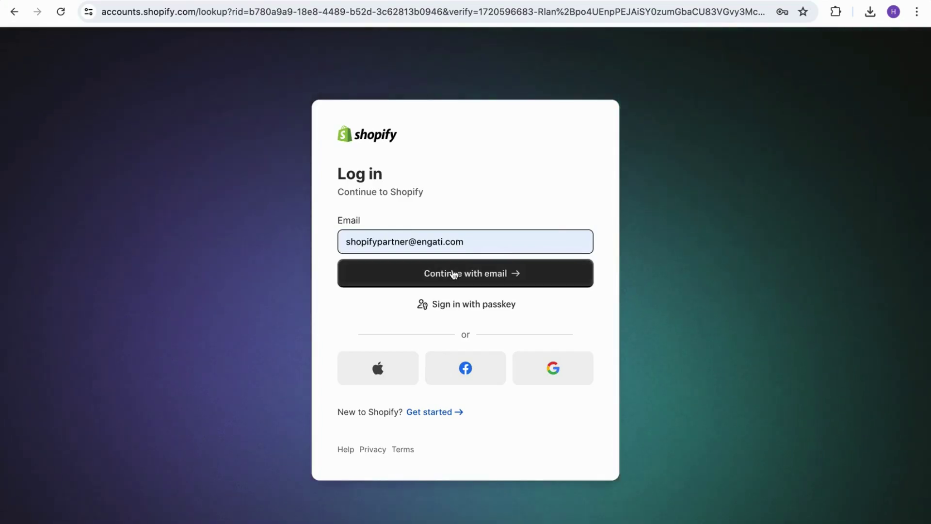
click(453, 274)
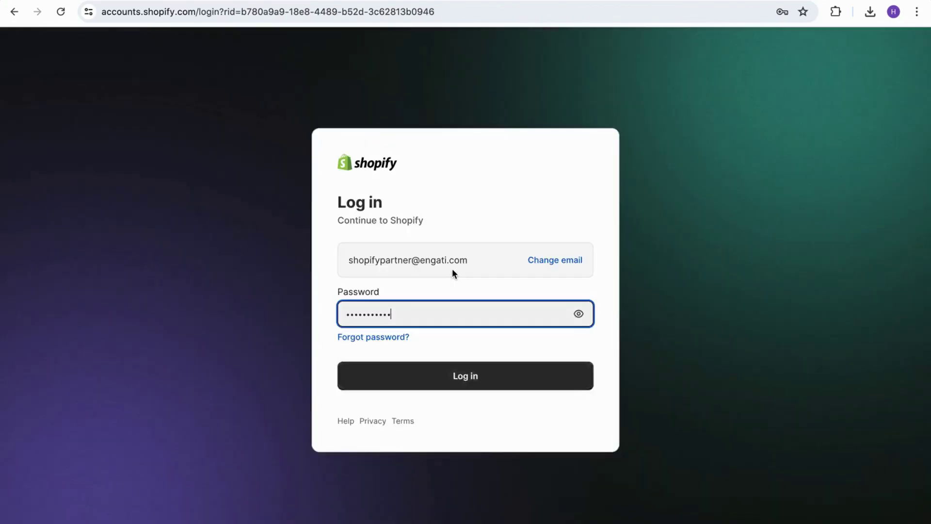
click(442, 341)
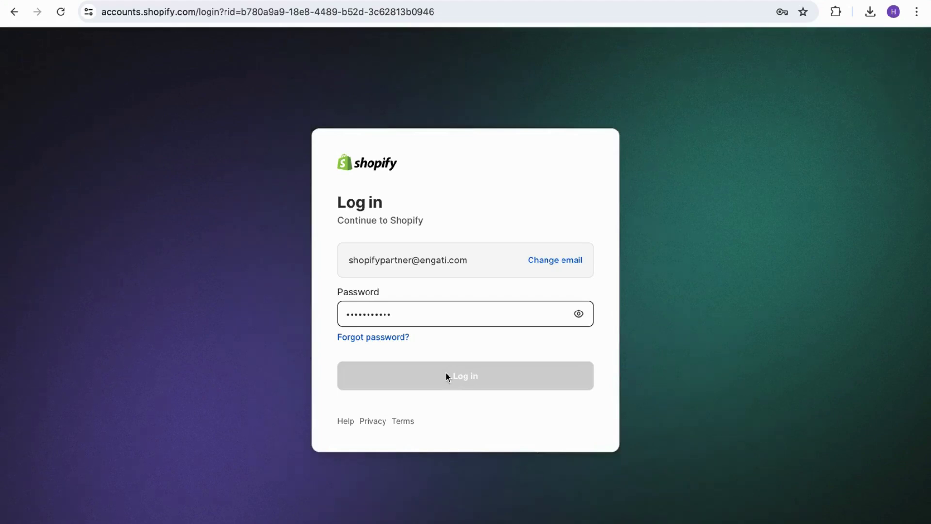
click(468, 385)
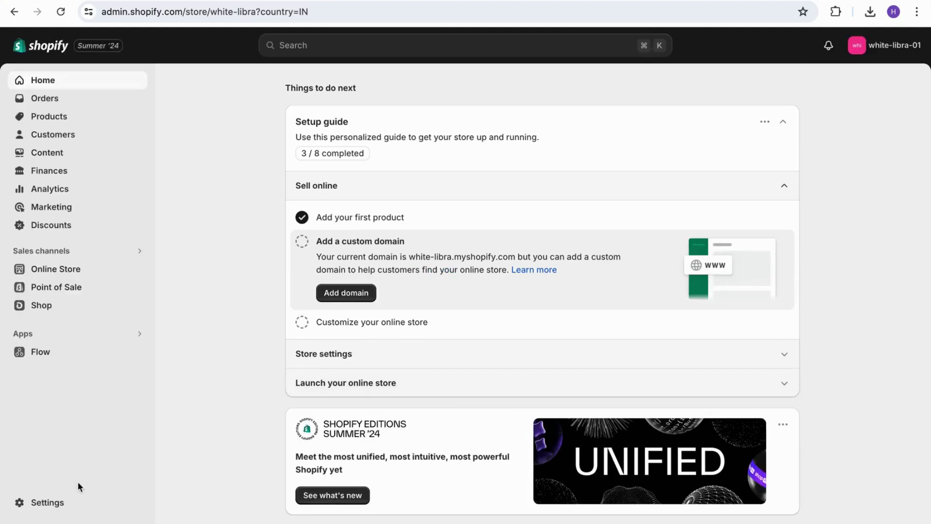
Create a custom app named Engati under Settings > Apps and sales channels > Develop apps.
click(50, 503)
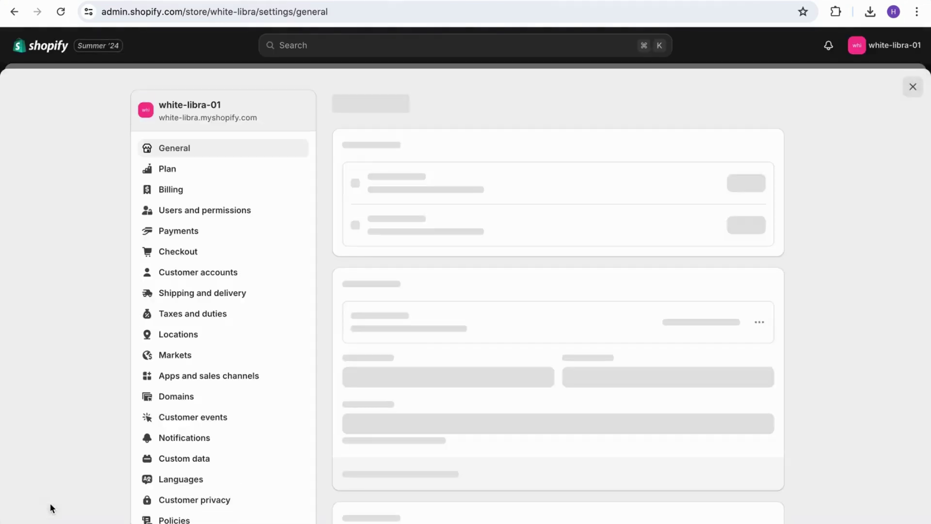
click(182, 383)
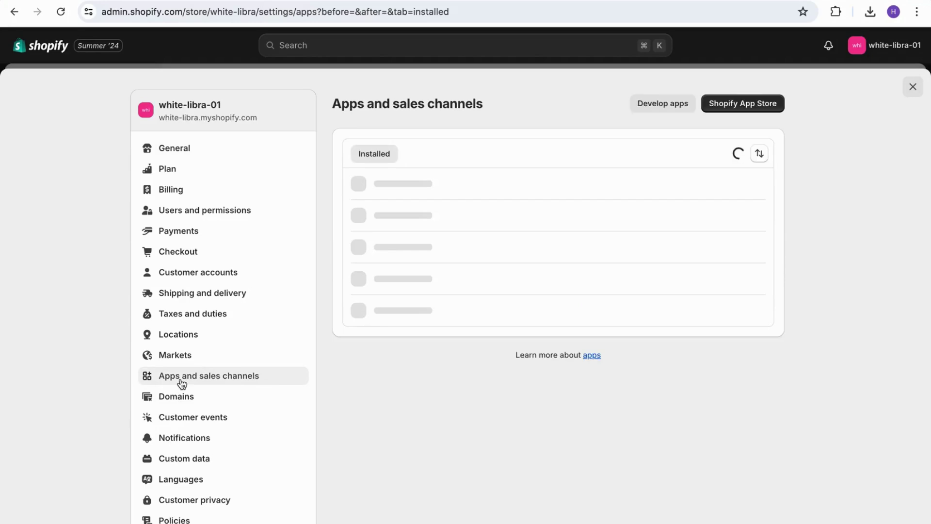
click(648, 108)
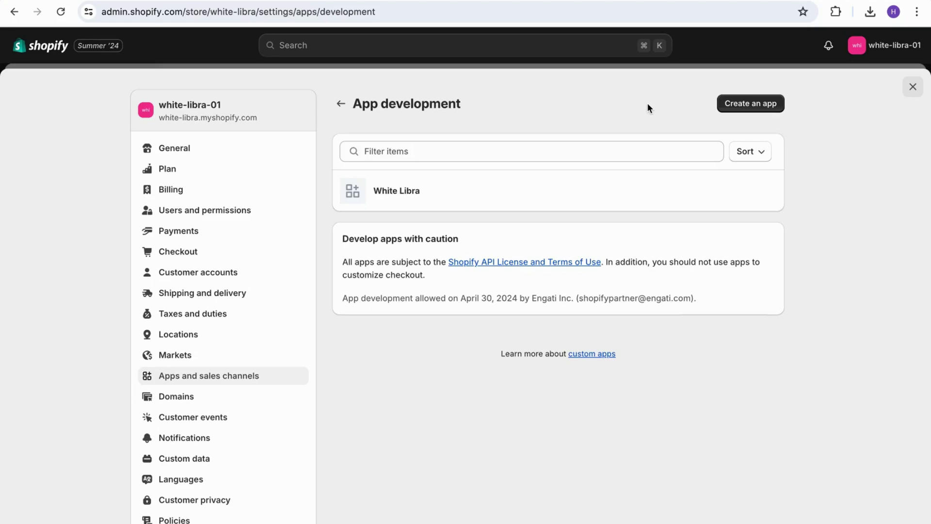
click(747, 105)
text(Engat)
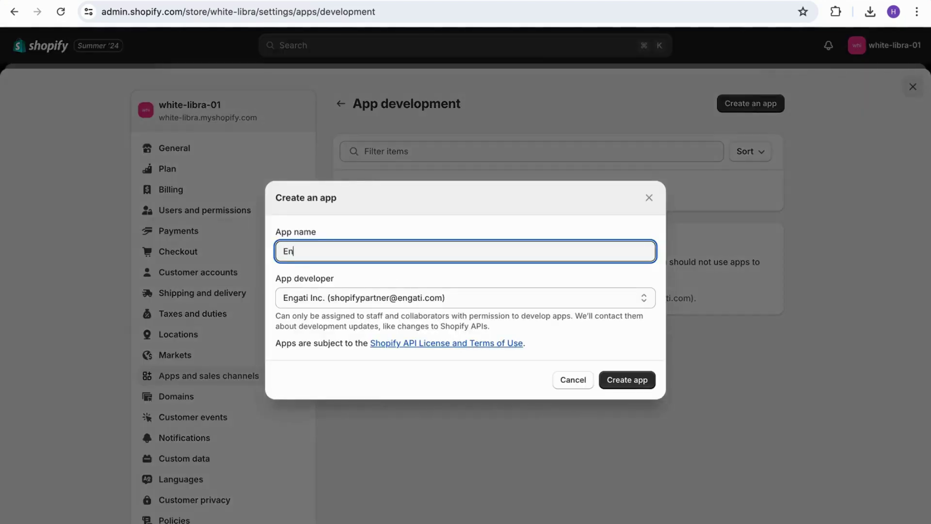
text(i)
click(622, 385)
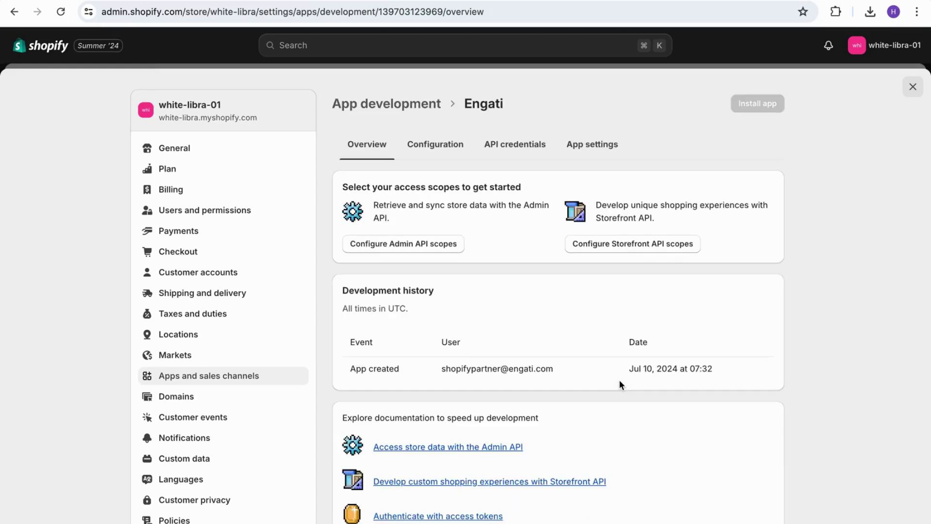
In the Engati app's Admin API scopes, grant read/write access to customers and draft orders.
click(442, 149)
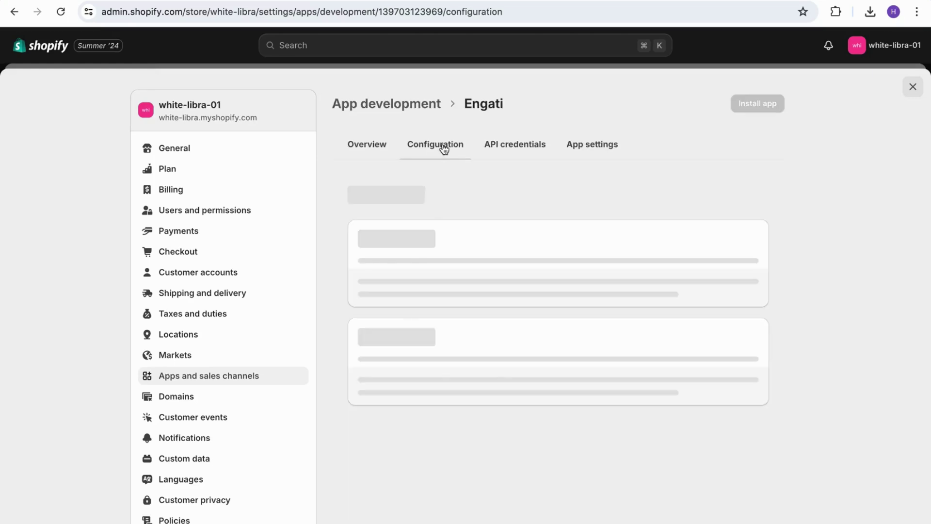
click(733, 239)
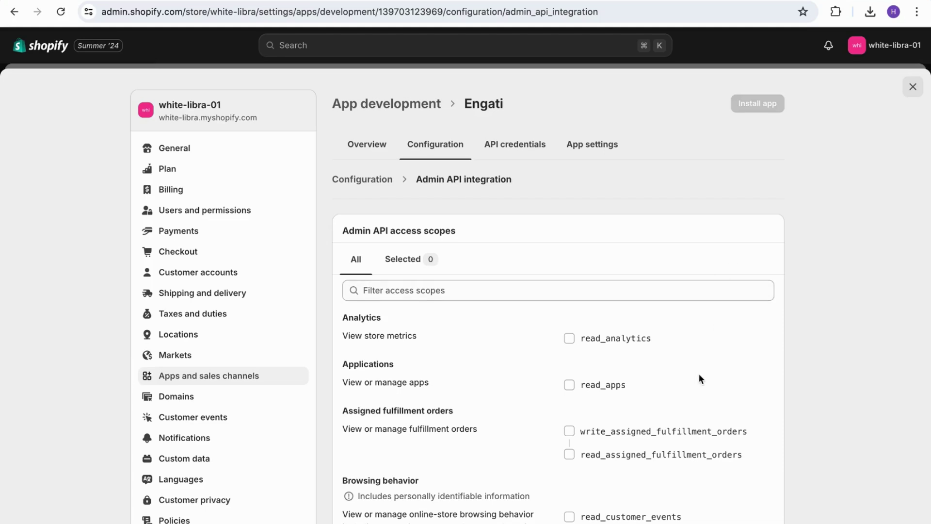
scroll(700, 371, down, 3)
scroll(699, 374, down, 5)
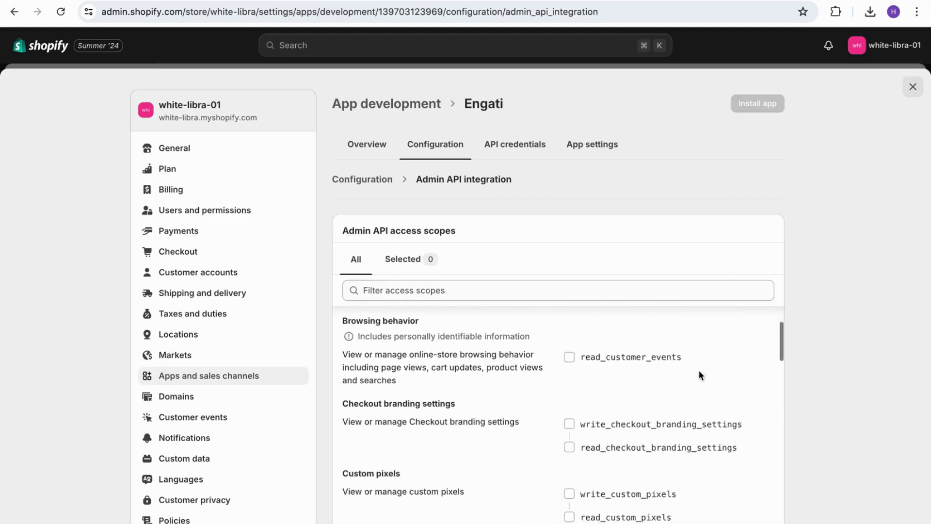
scroll(700, 377, down, 1)
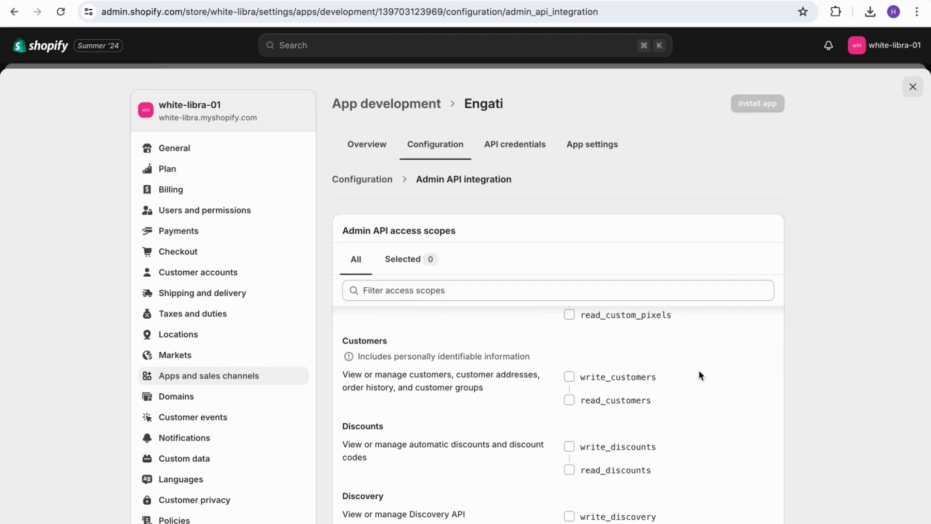
click(570, 378)
scroll(570, 379, down, 3)
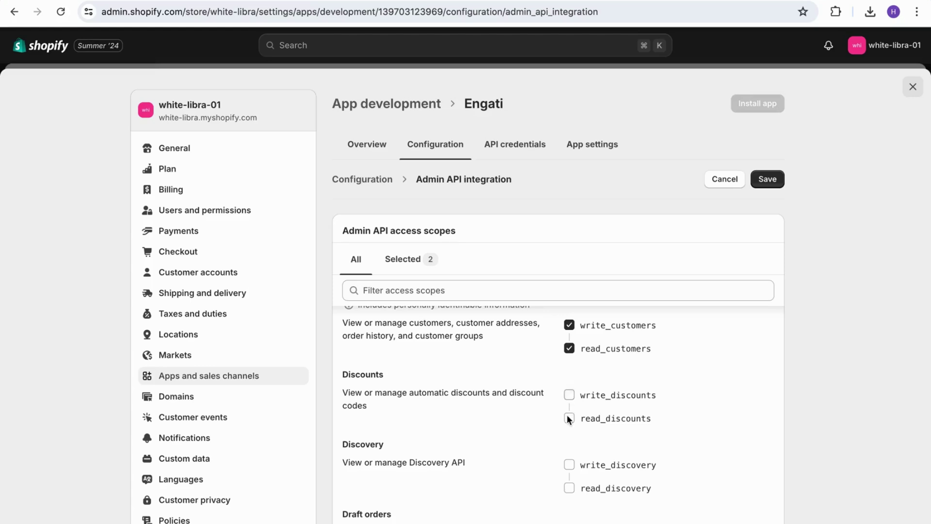
scroll(570, 421, down, 4)
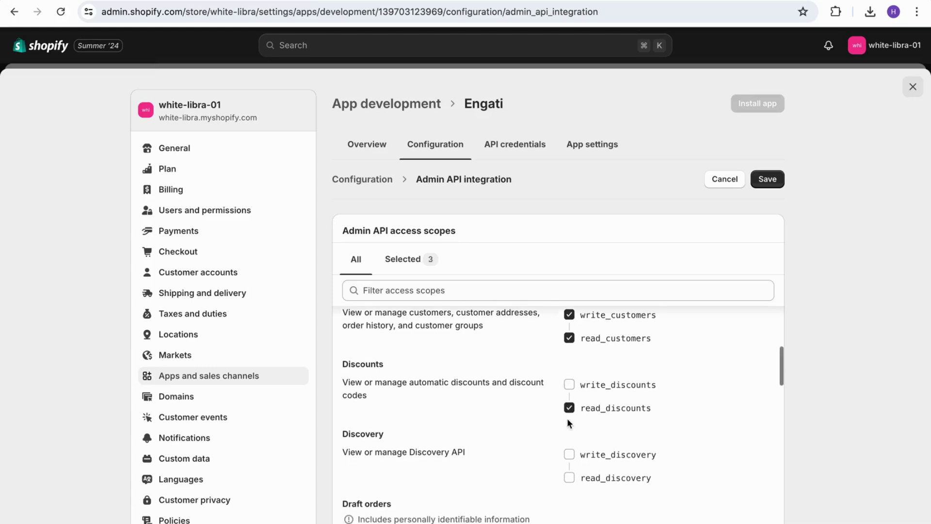
scroll(568, 422, down, 2)
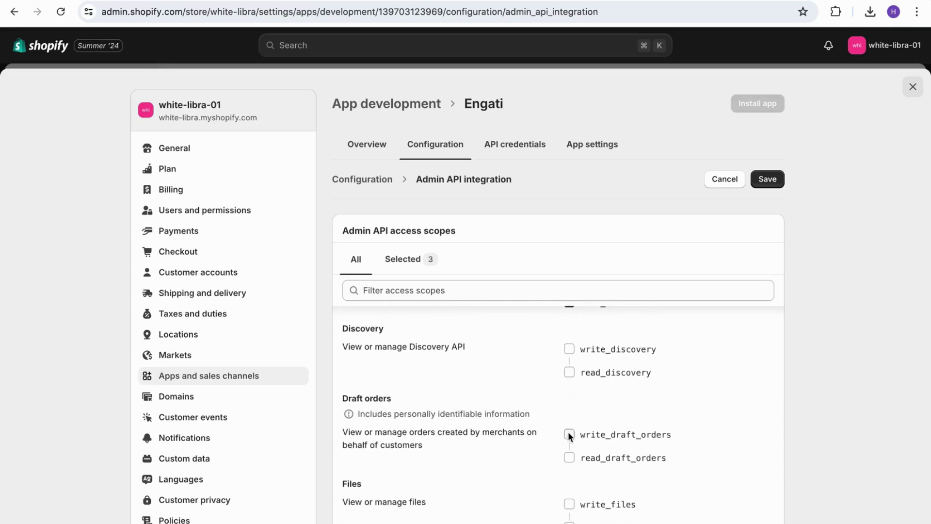
click(569, 433)
scroll(573, 415, down, 8)
scroll(572, 414, down, 3)
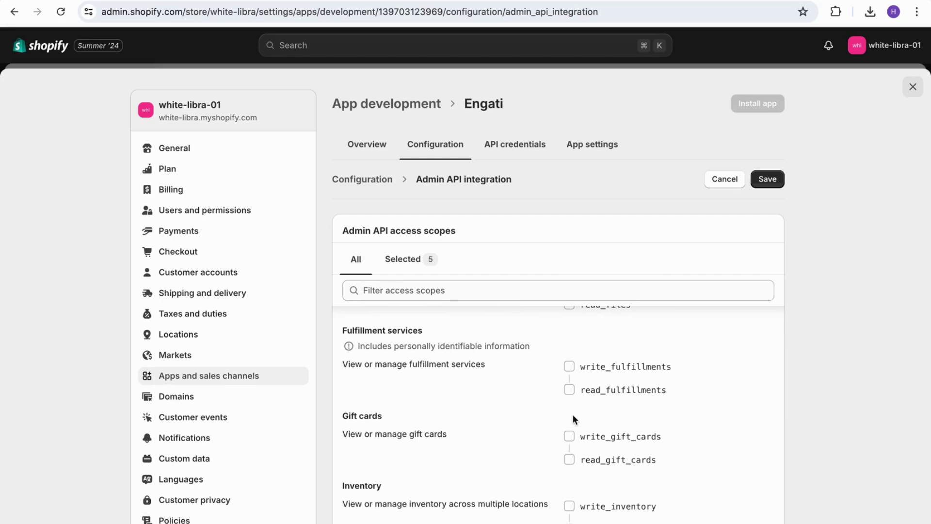
scroll(572, 414, down, 1)
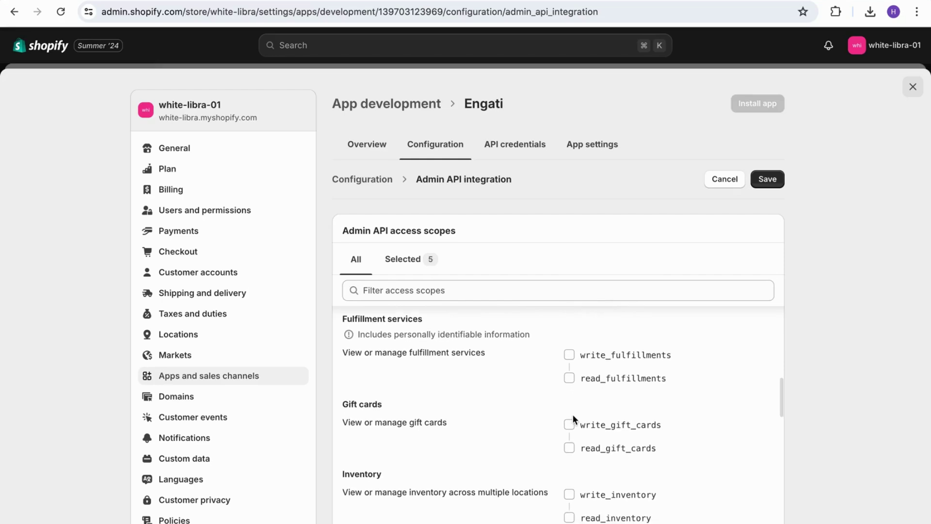
Grant read/write access to fulfillments, orders, products and themes.
click(570, 356)
scroll(571, 354, down, 3)
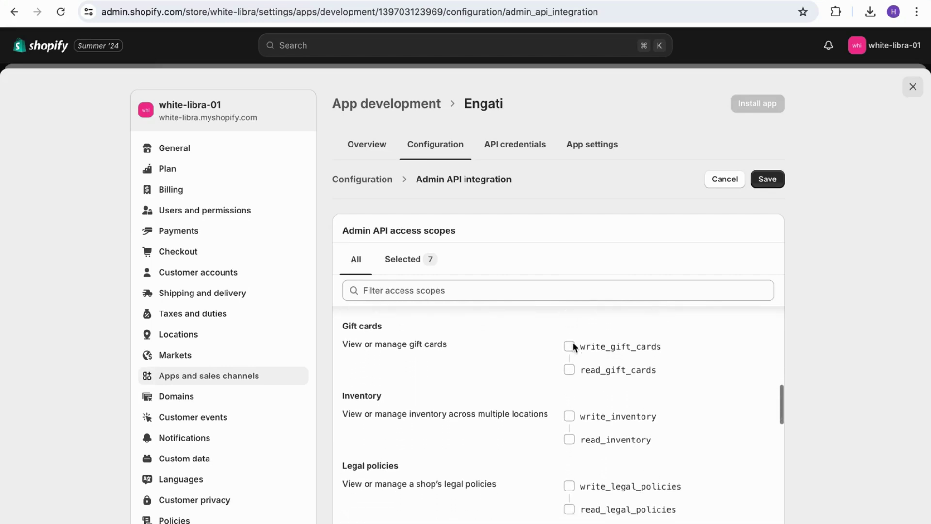
scroll(573, 343, down, 5)
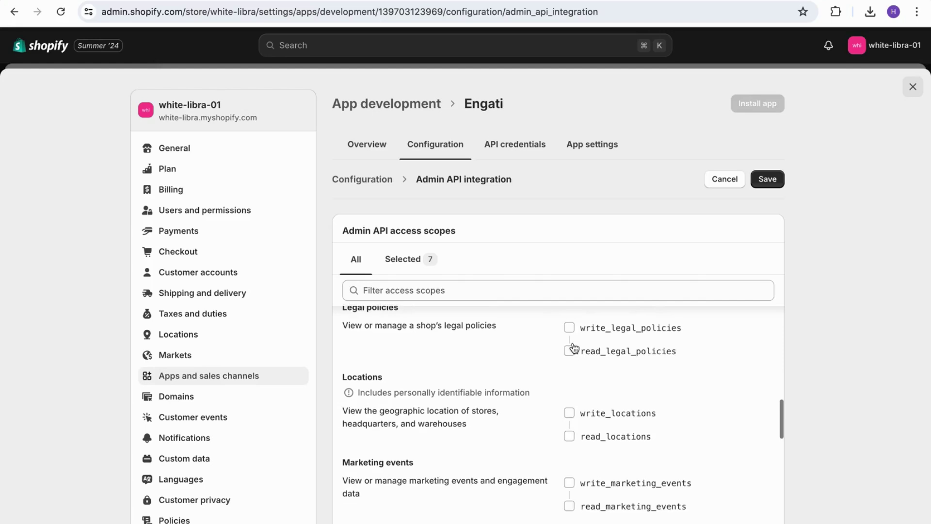
scroll(573, 346, down, 6)
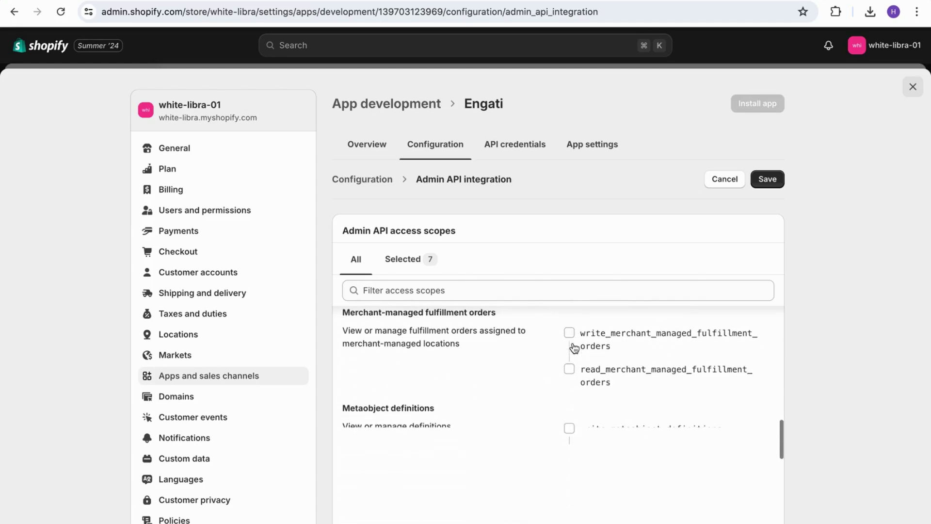
scroll(574, 347, down, 1)
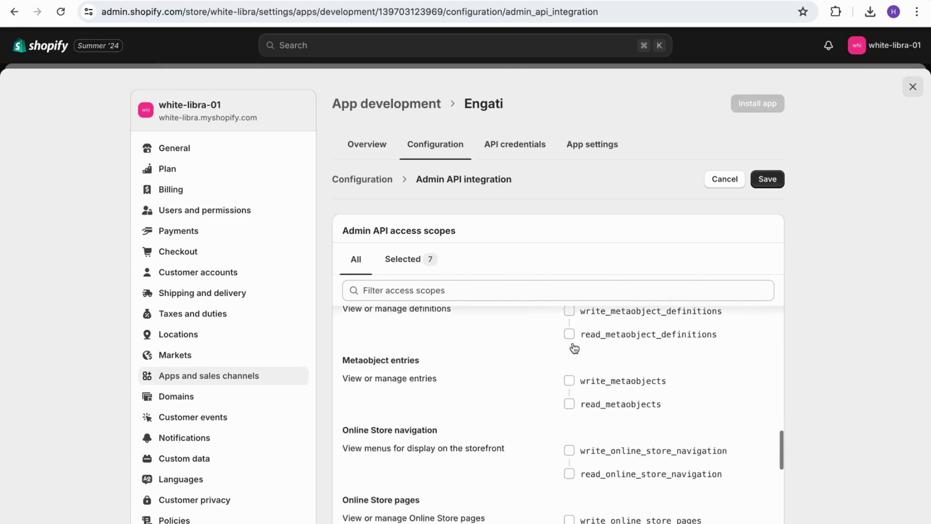
scroll(575, 349, down, 3)
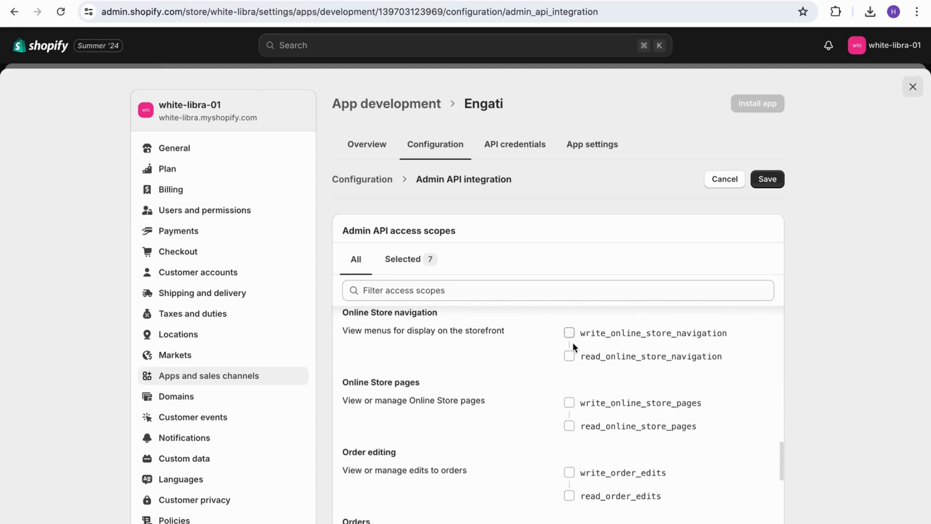
scroll(572, 345, down, 4)
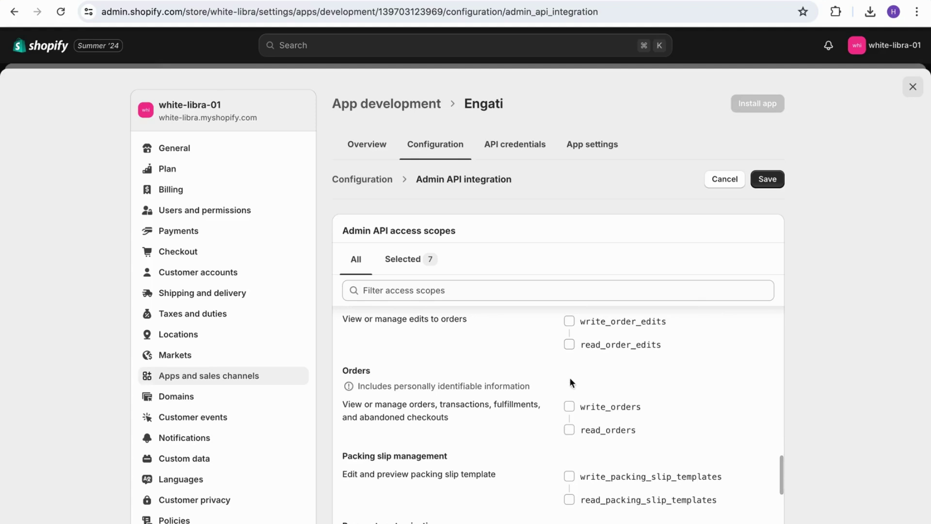
click(569, 406)
scroll(570, 407, down, 4)
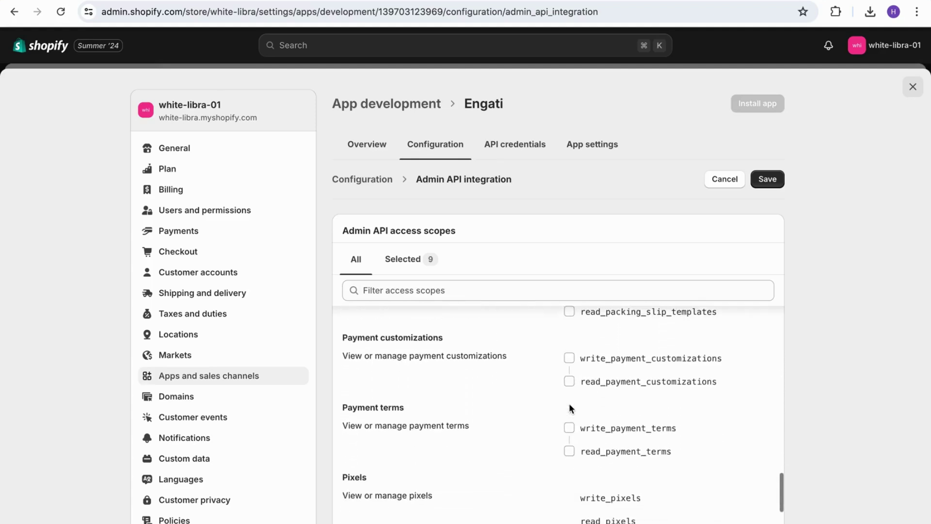
scroll(570, 407, down, 3)
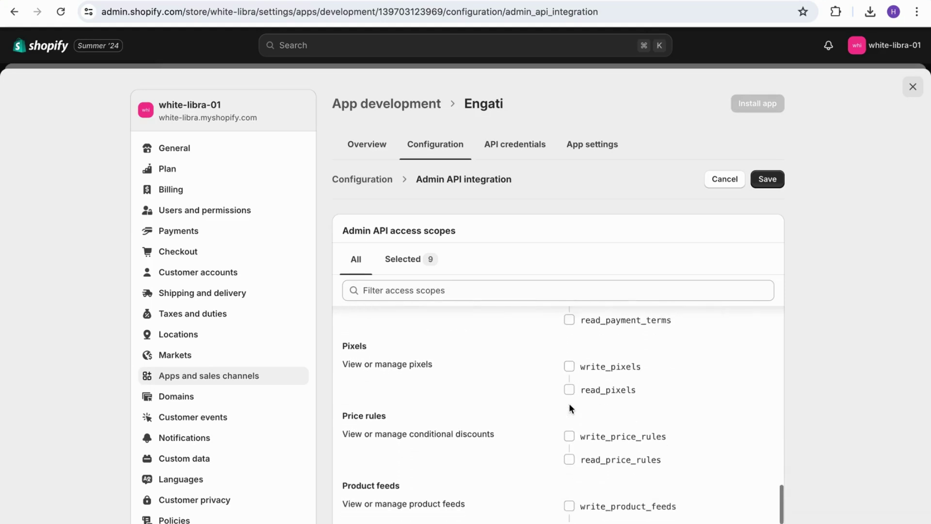
scroll(570, 408, down, 5)
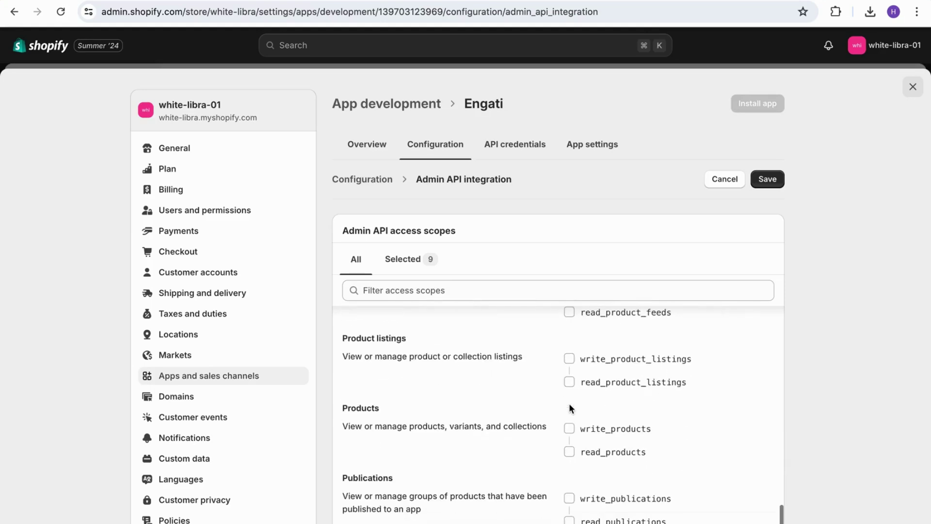
click(569, 428)
scroll(571, 428, down, 7)
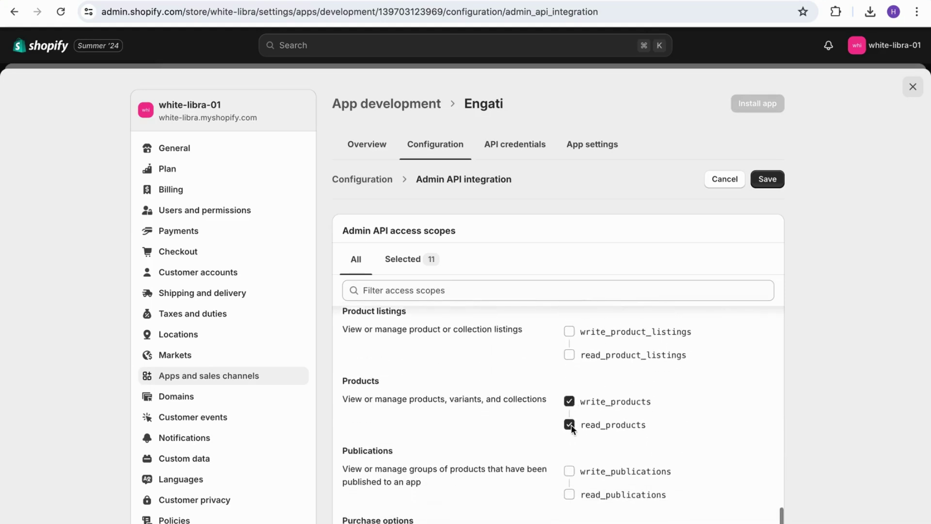
scroll(571, 430, down, 3)
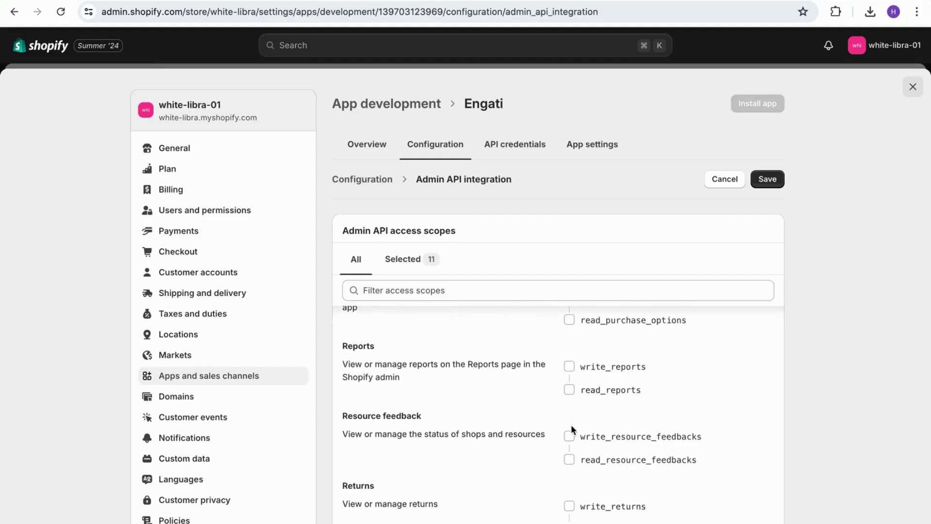
scroll(571, 429, down, 3)
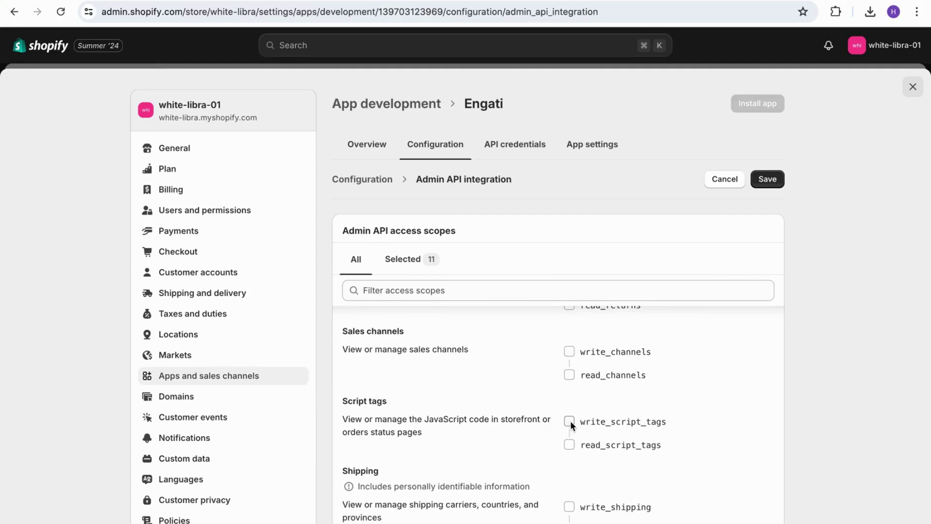
scroll(571, 422, down, 4)
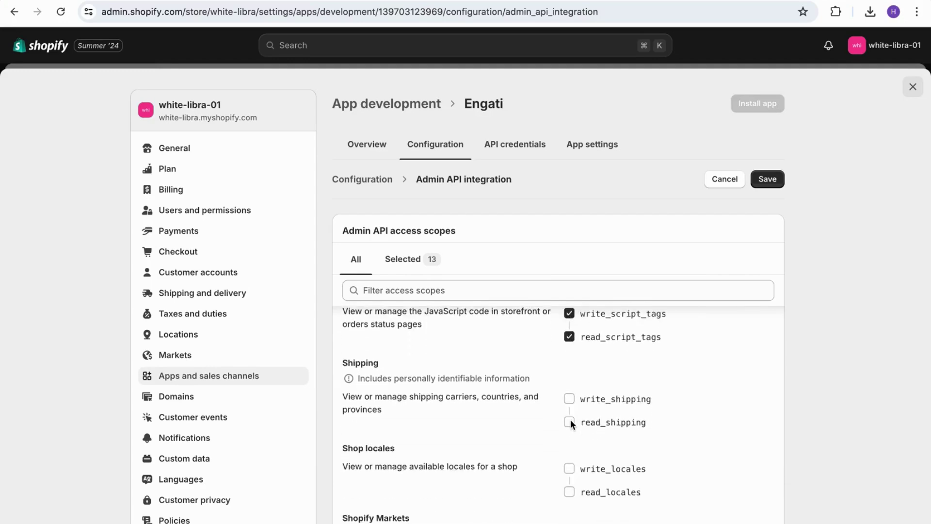
scroll(570, 420, down, 4)
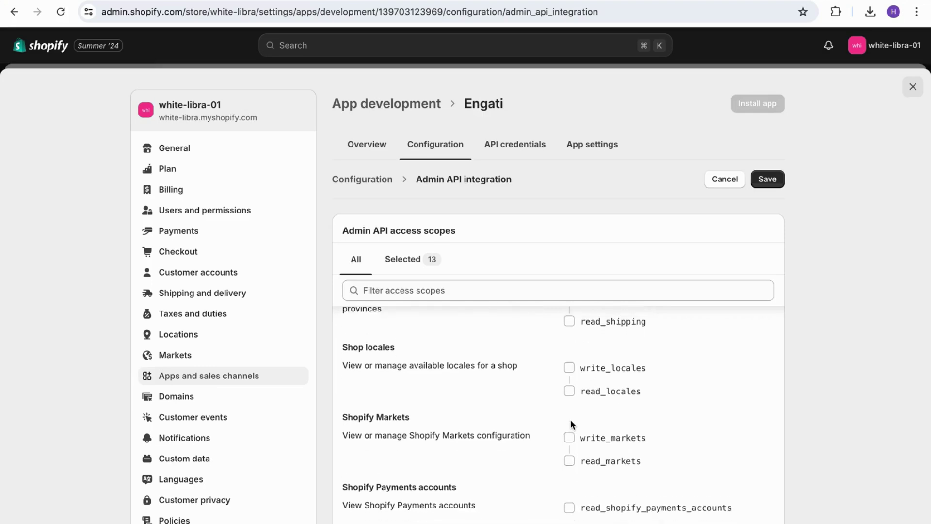
scroll(571, 420, down, 5)
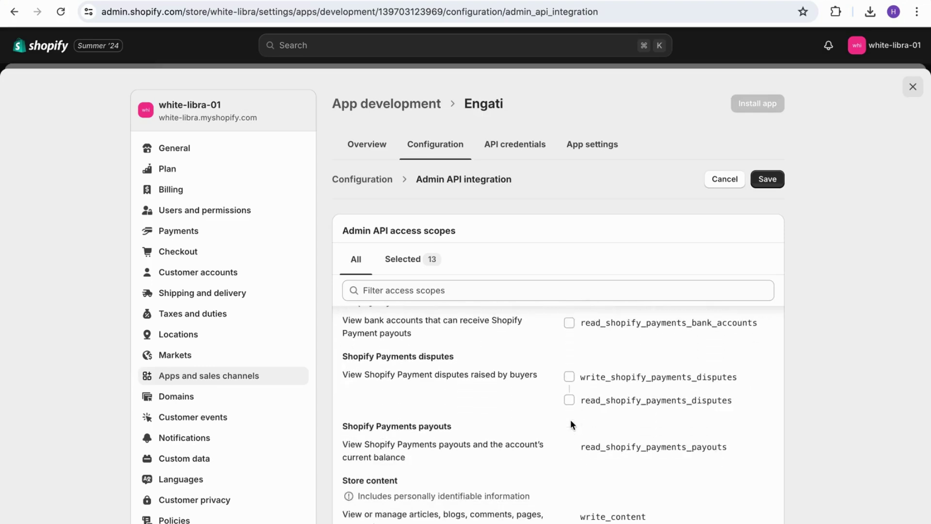
scroll(570, 420, down, 1)
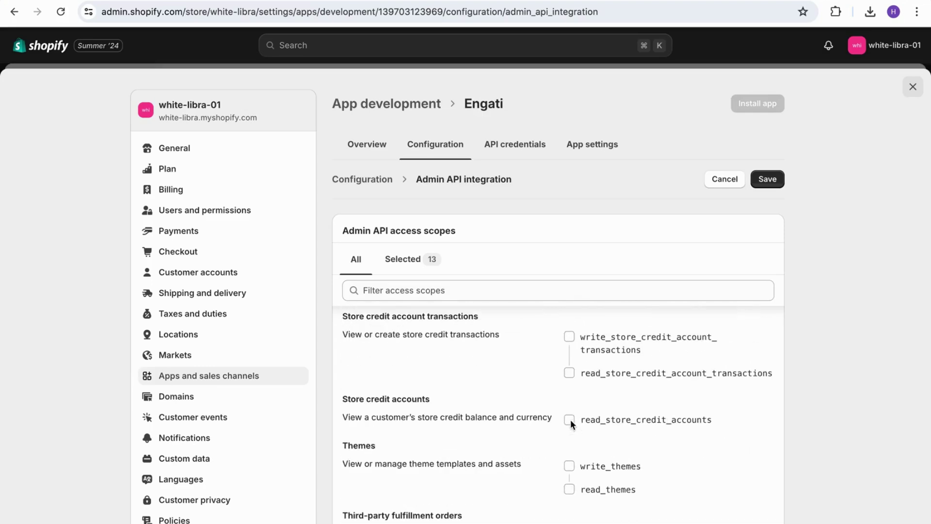
click(570, 465)
scroll(571, 466, down, 5)
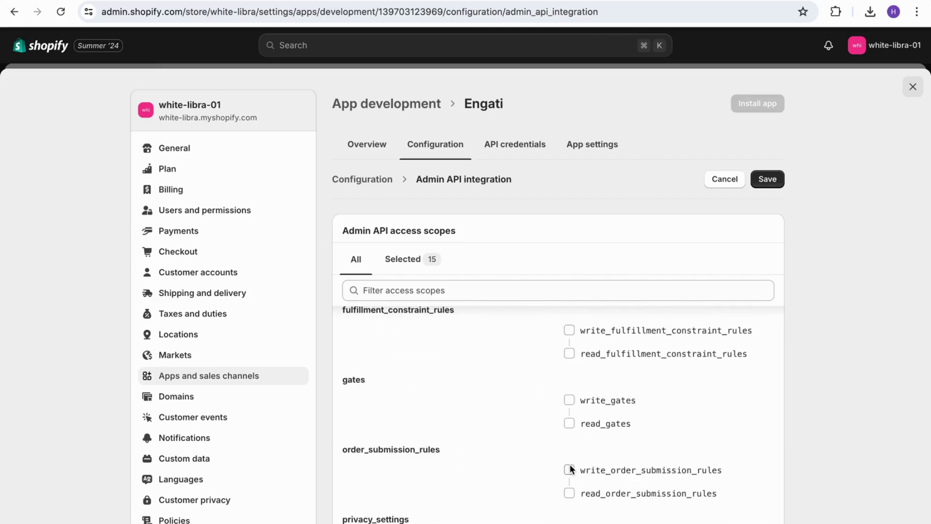
scroll(569, 463, down, 15)
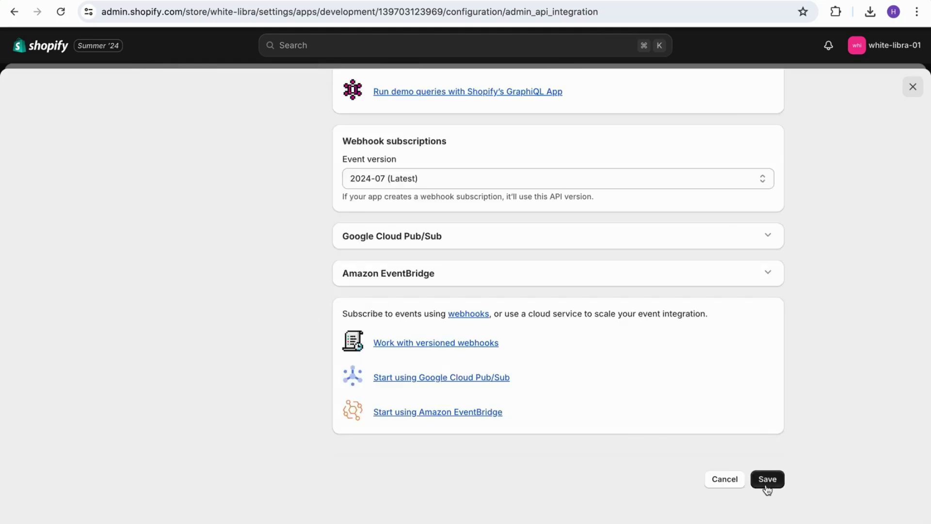
Save the scopes, install the Engati app from API credentials, and scroll to its API keys.
click(766, 484)
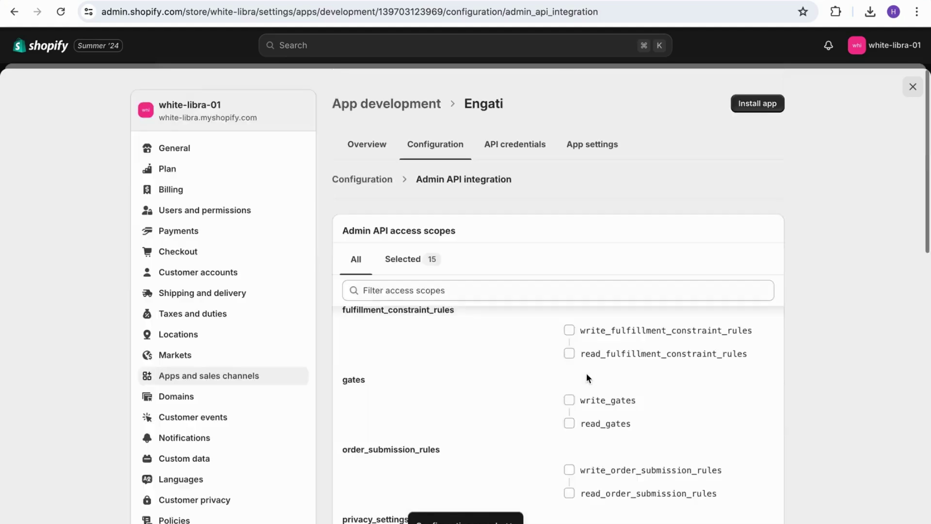
click(522, 147)
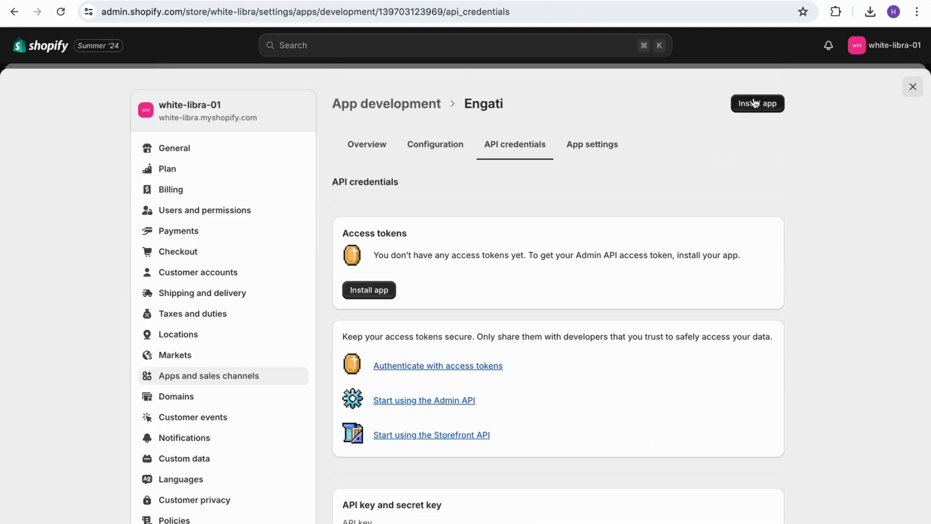
click(757, 103)
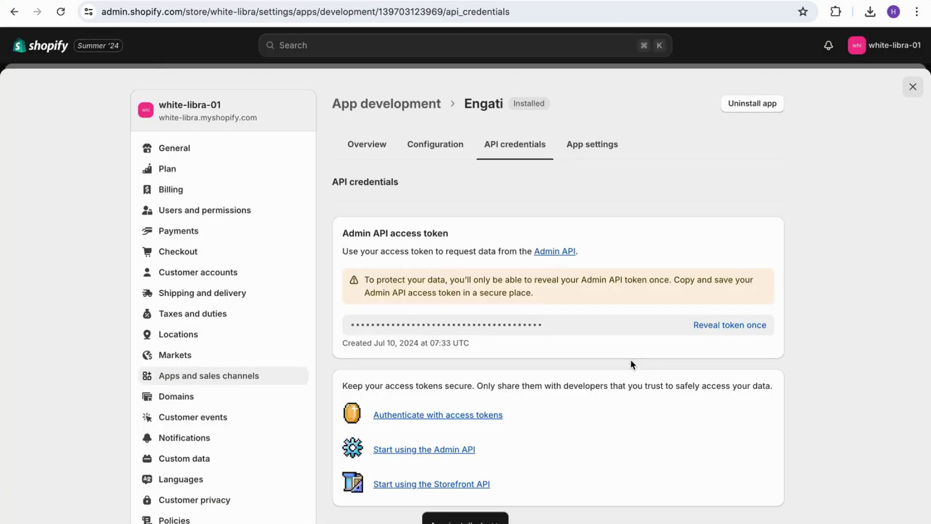
scroll(630, 360, down, 4)
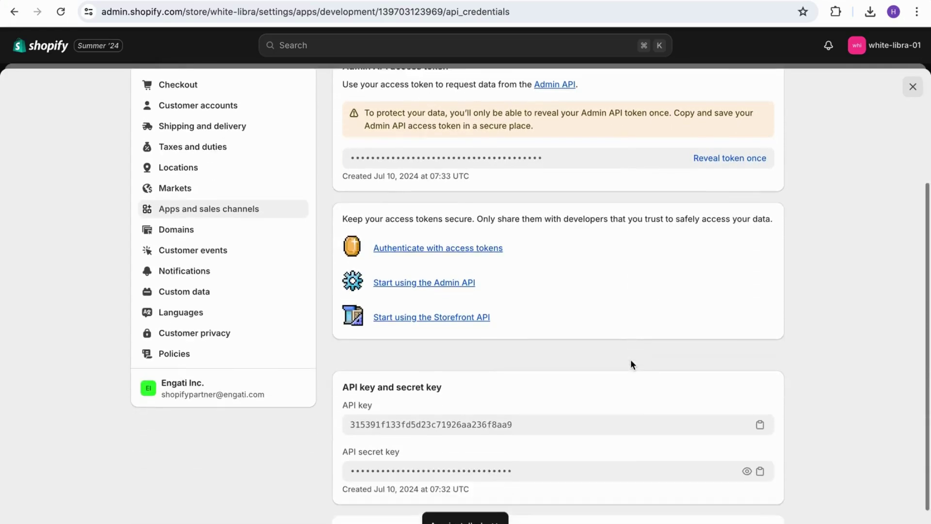
scroll(631, 360, down, 1)
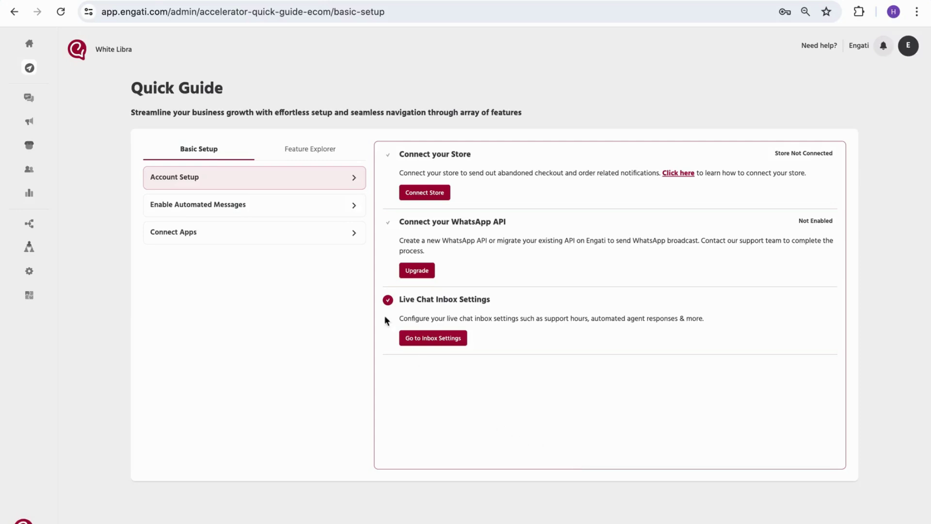
Open Engati's Shopify connection form, enter White Libra as account name, then switch to Shopify admin.
click(411, 198)
click(410, 232)
text(W)
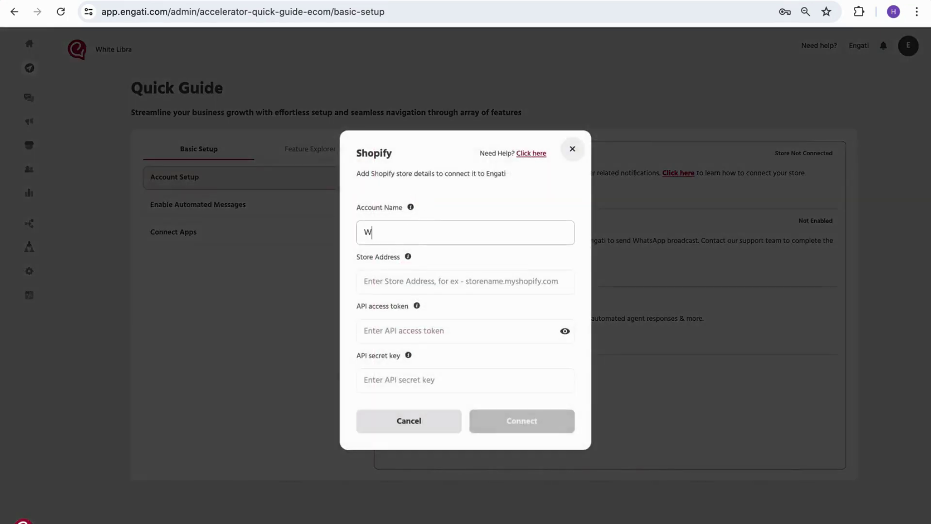
text(hite Libra)
click(395, 280)
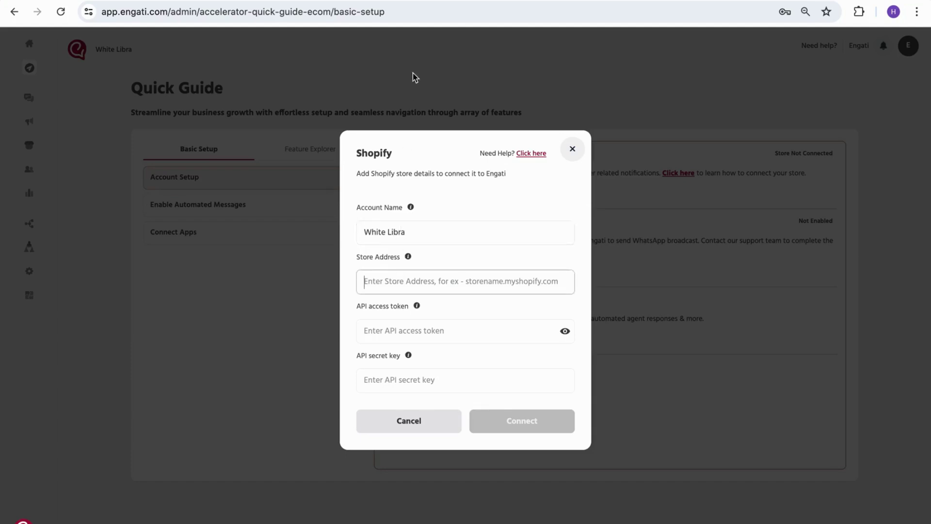
click(412, 1)
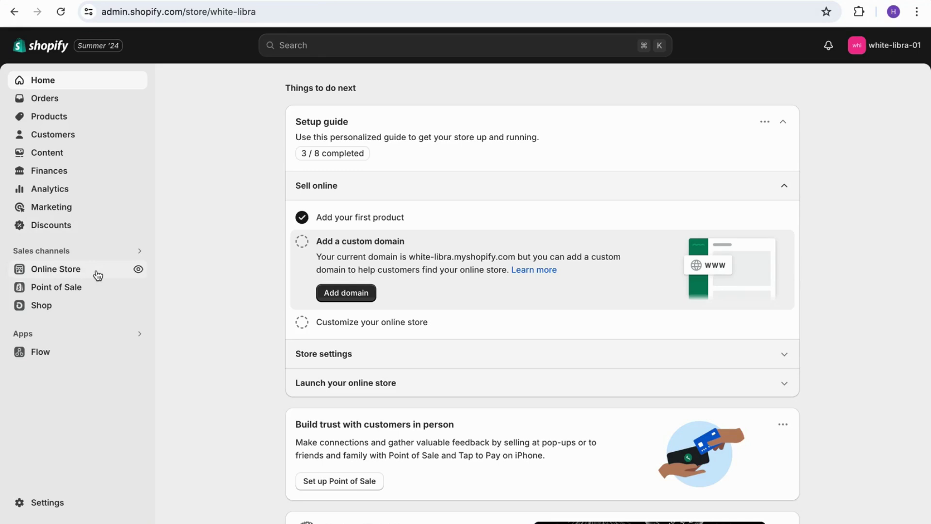
Open the white-libra.myshopify.com storefront, copy its address, and return to Engati.
click(139, 269)
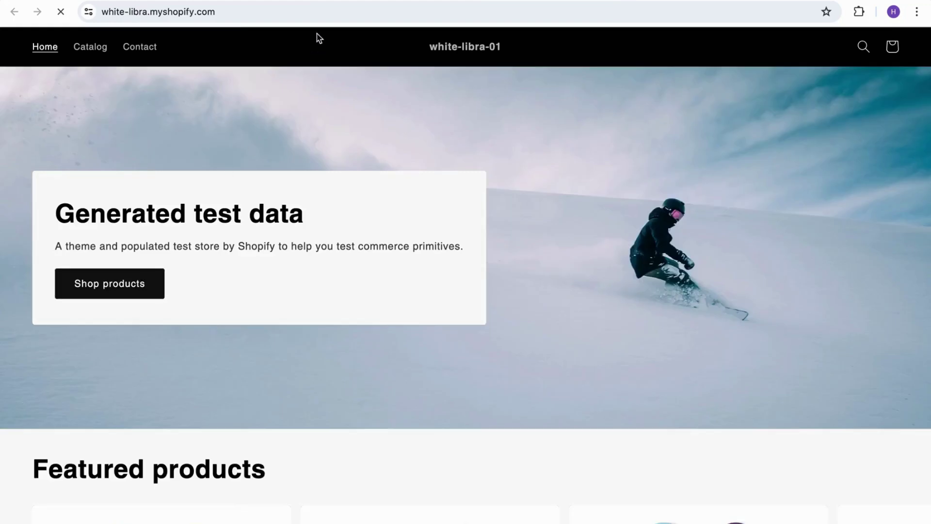
click(326, 16)
key(ctrl+c)
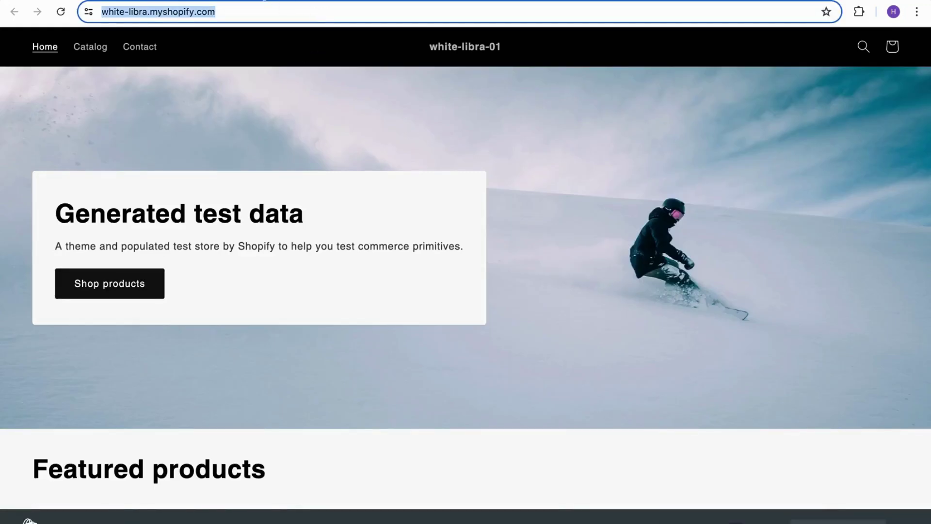
key(ctrl+Tab)
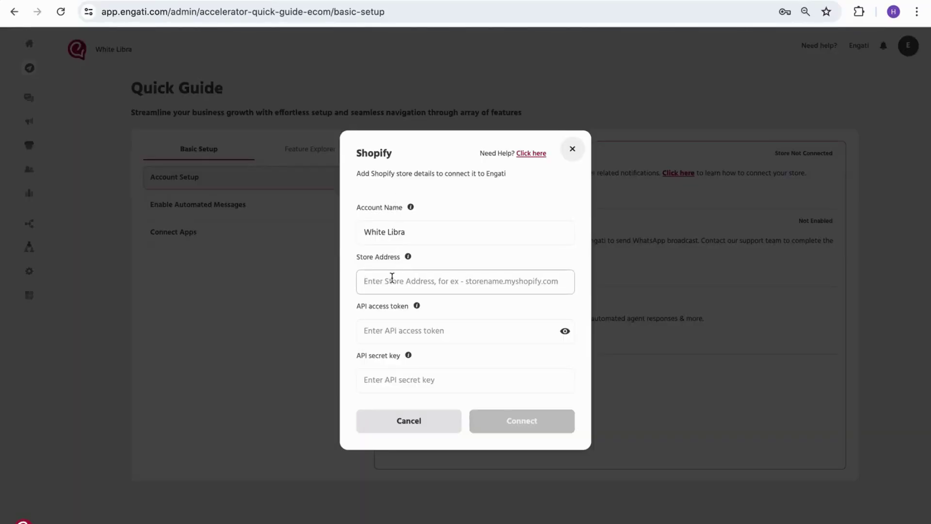
key(ctrl+v)
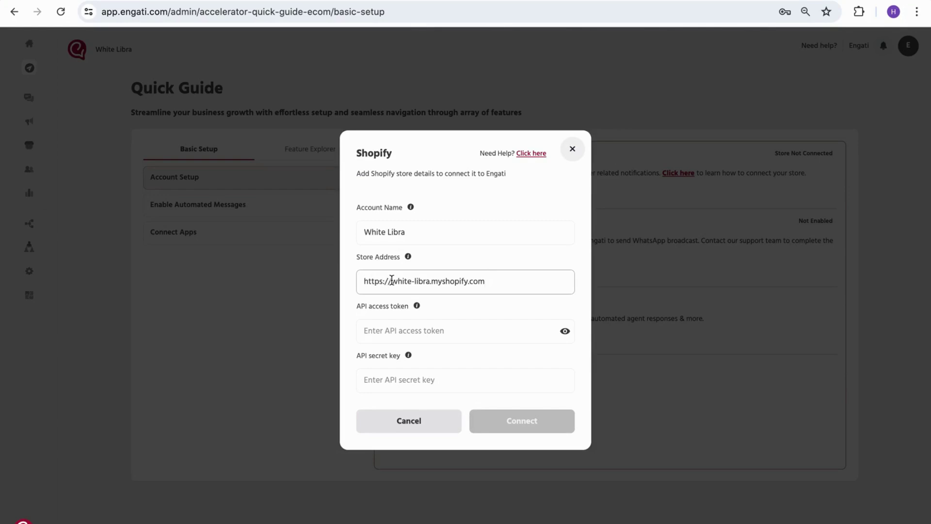
drag(391, 281, 360, 280)
key(BackSpace)
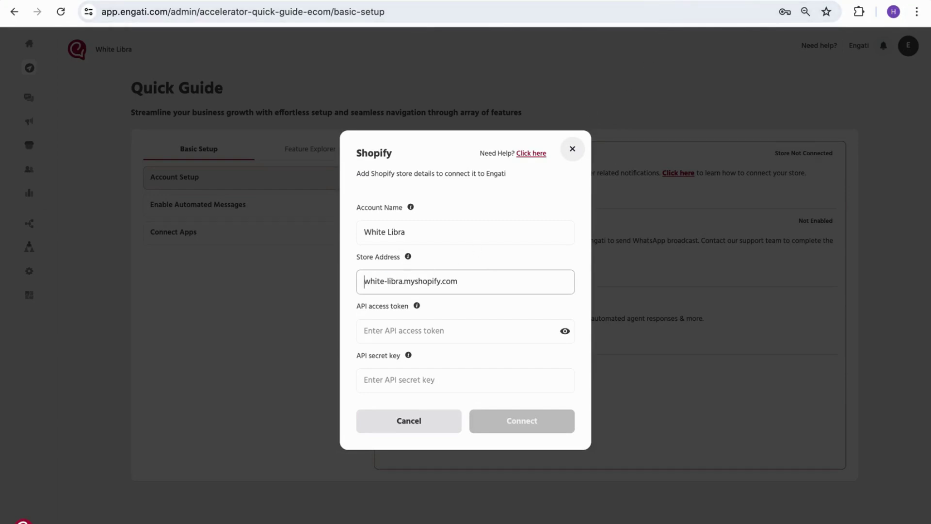
Reveal and copy the Admin API access token in Shopify and paste it into Engati.
key(ctrl+Tab)
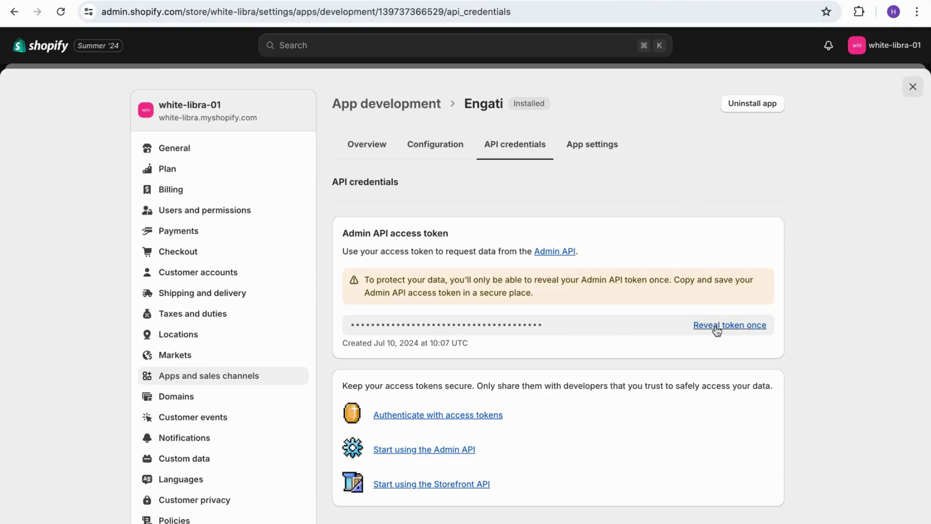
click(716, 327)
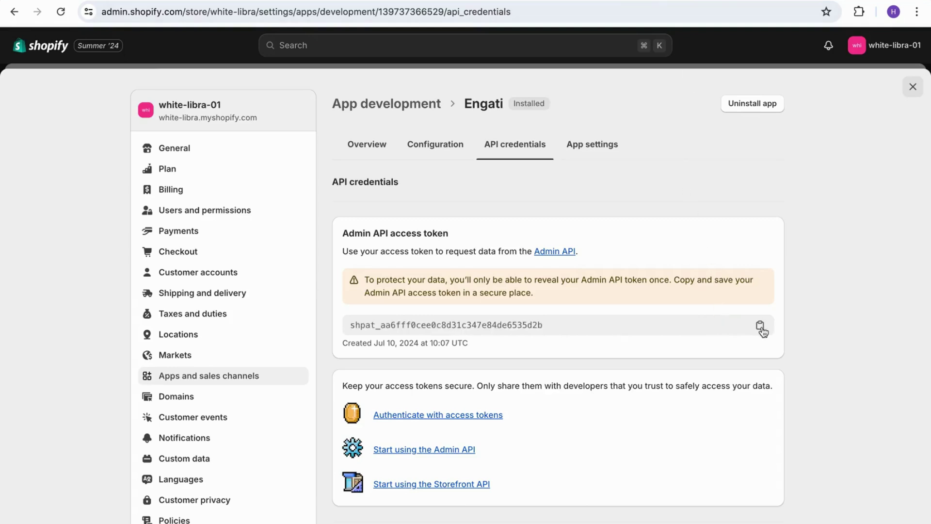
click(761, 330)
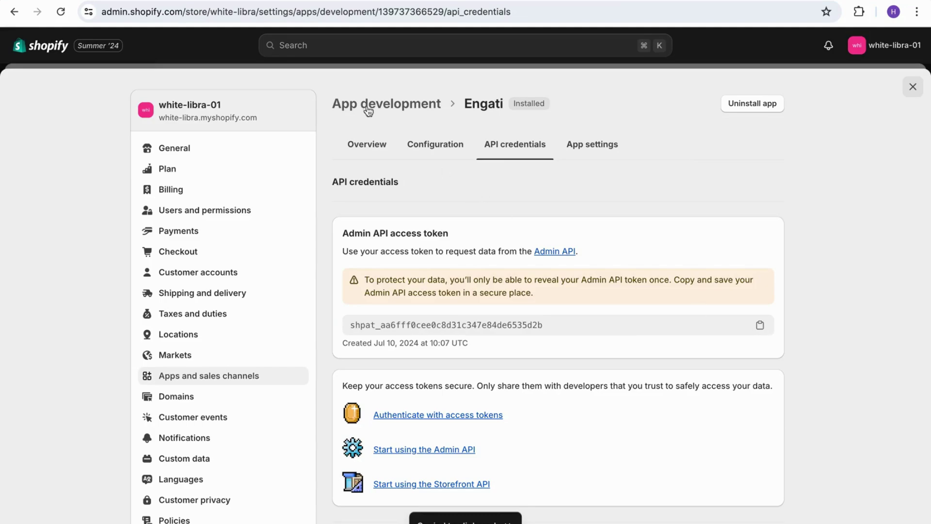
key(ctrl+Tab)
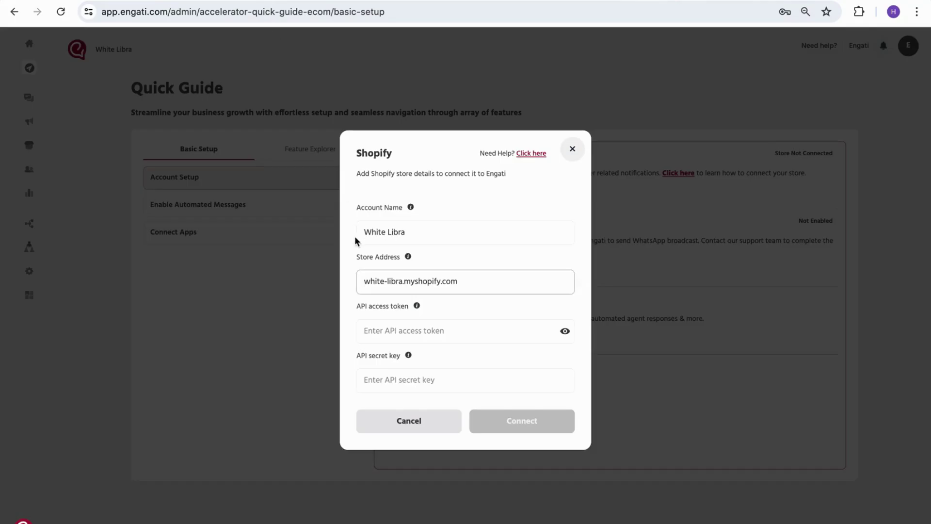
click(389, 332)
key(ctrl+v)
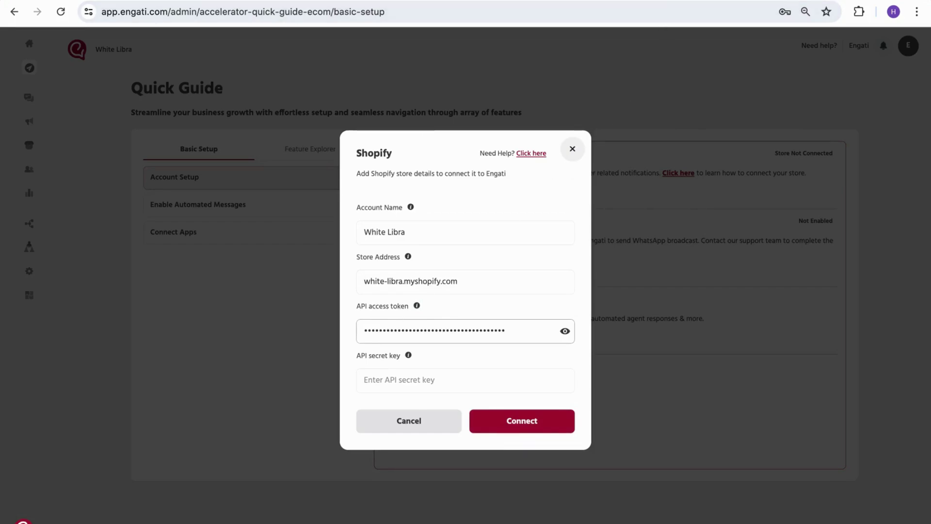
Copy the API secret key from Shopify and paste it into Engati's secret key field.
key(ctrl+shift+Tab)
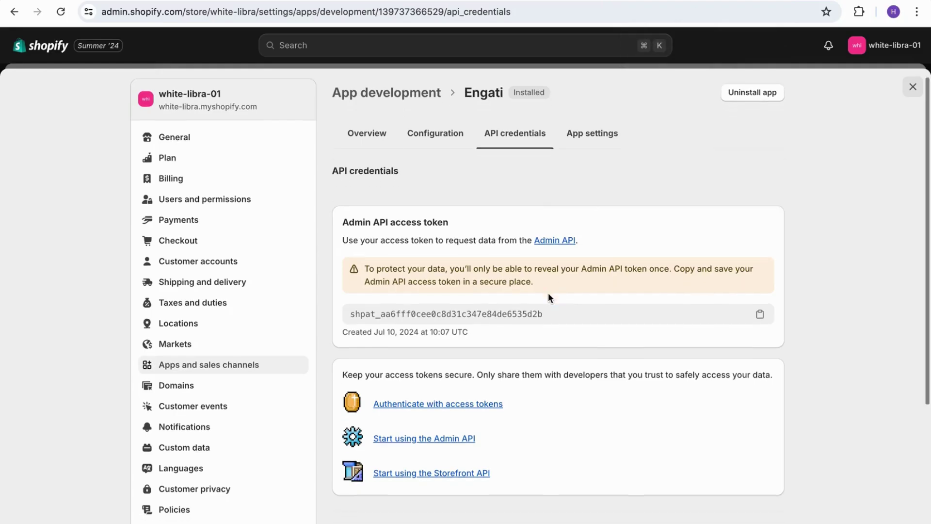
scroll(548, 293, down, 5)
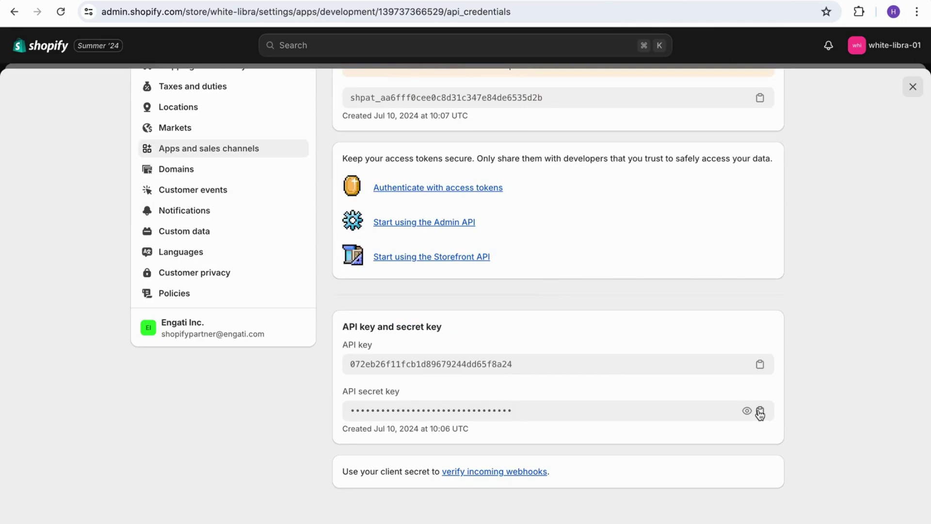
click(760, 413)
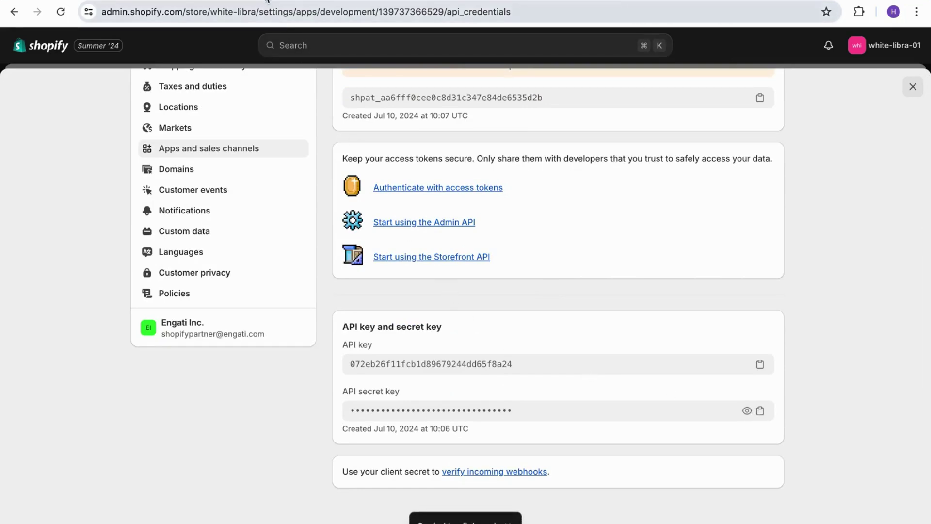
key(ctrl+Tab)
click(391, 377)
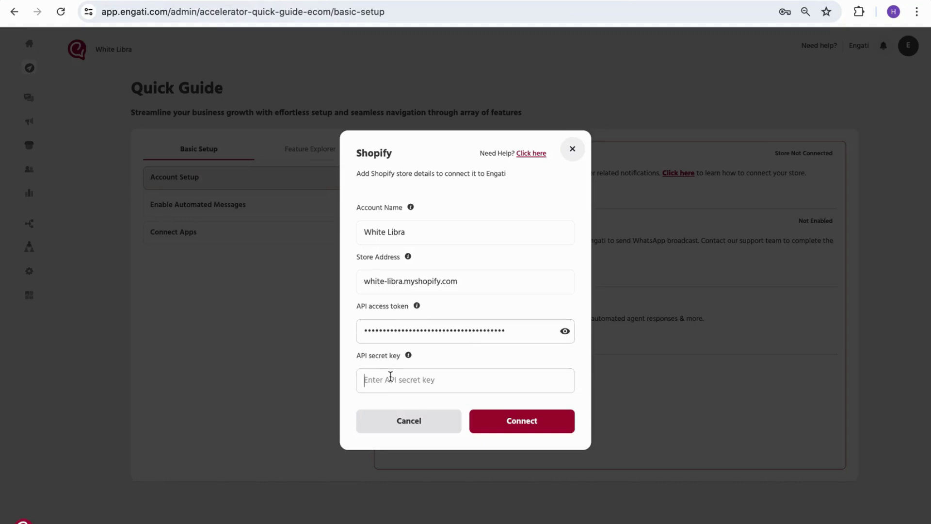
key(ctrl+v)
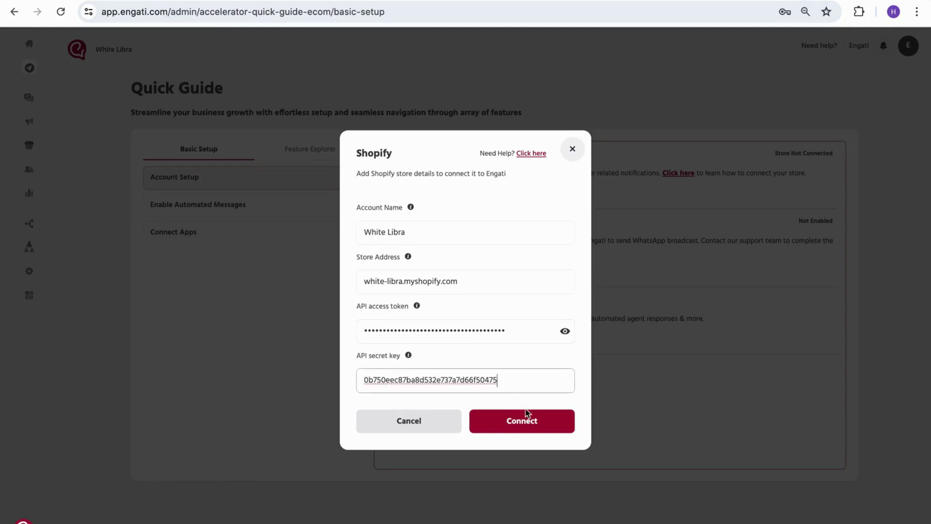